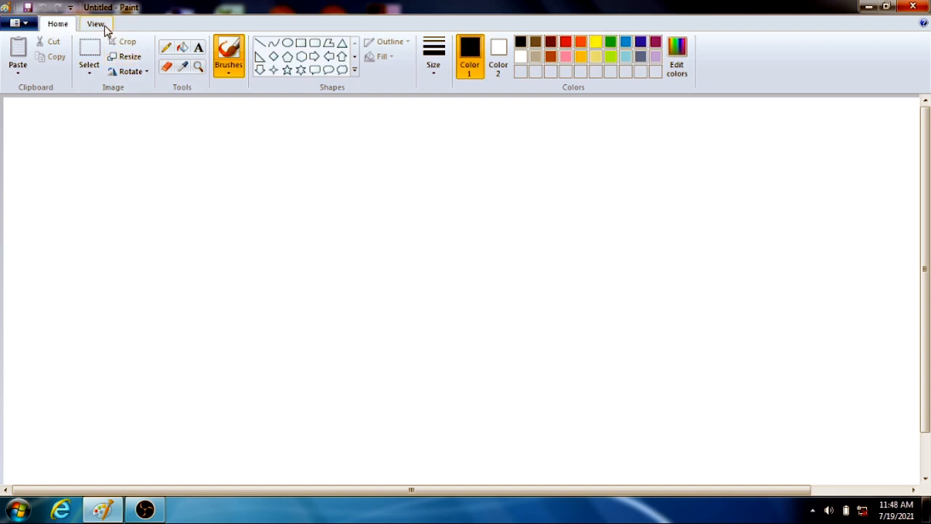
Draw a black ellipse about 4 by 3 cm and a taller one about 5 by 6 cm to its right.
click(103, 25)
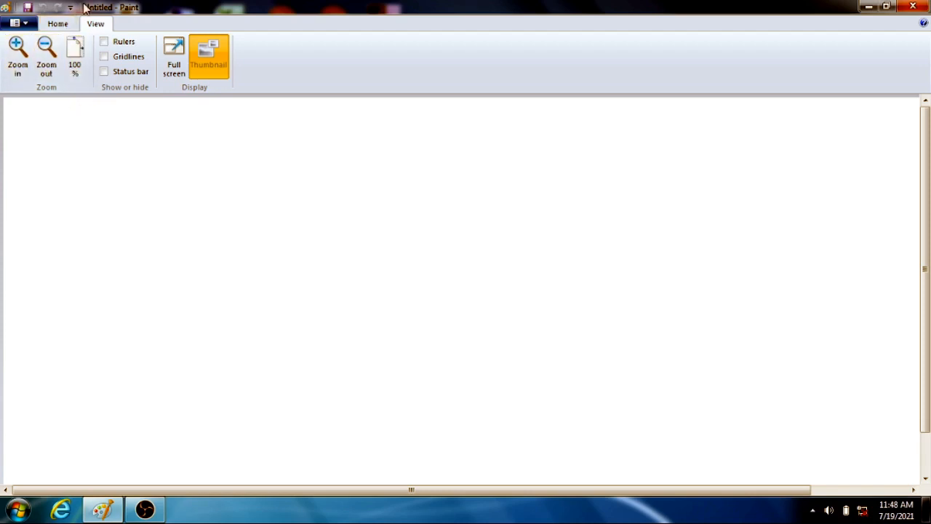
click(70, 24)
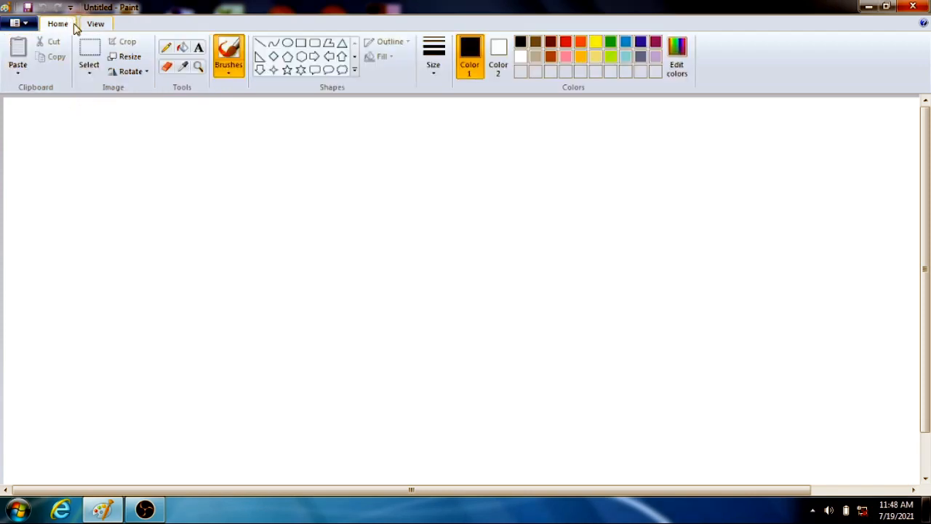
click(287, 44)
drag(161, 203, 265, 273)
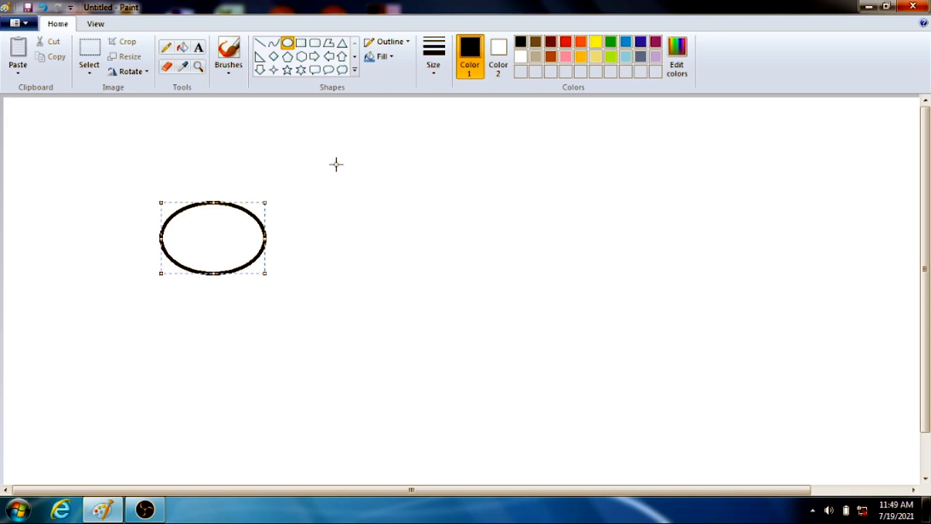
click(377, 162)
drag(377, 162, 499, 310)
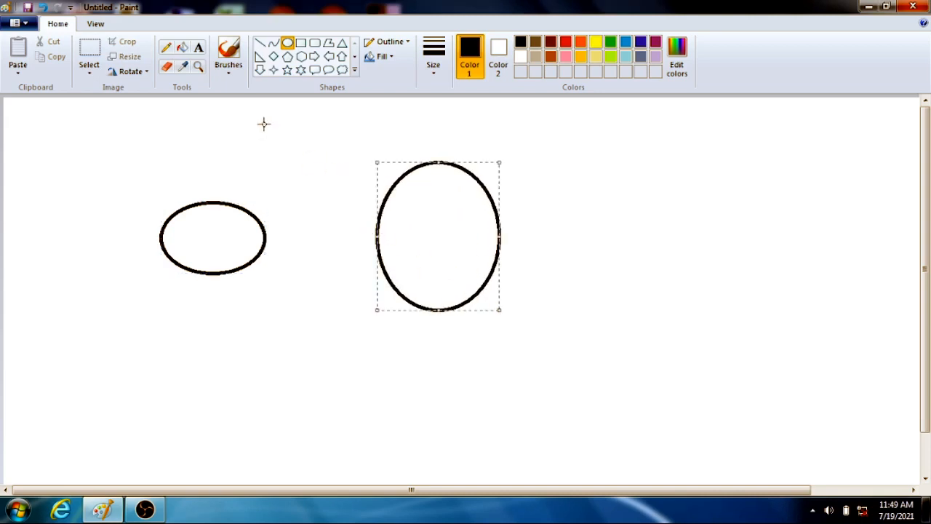
Magnify the canvas by two levels and turn off the thumbnail preview.
click(101, 26)
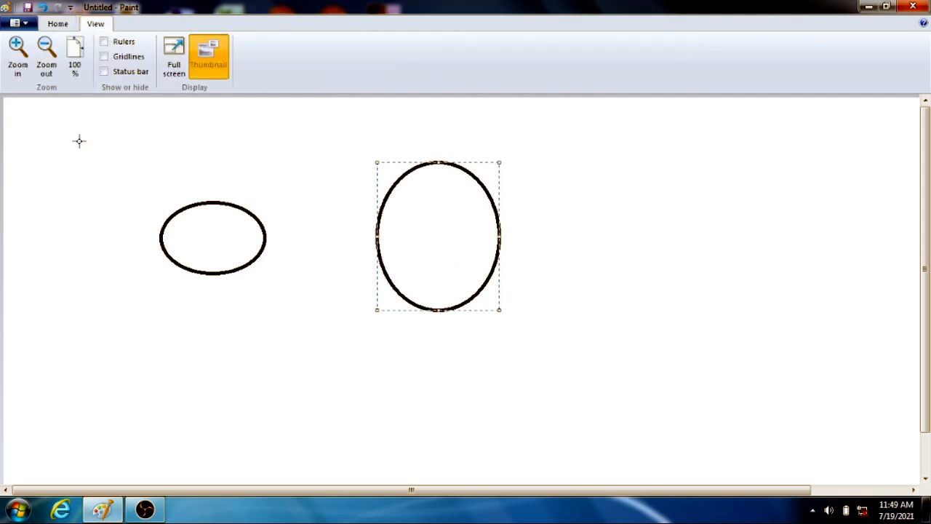
click(11, 46)
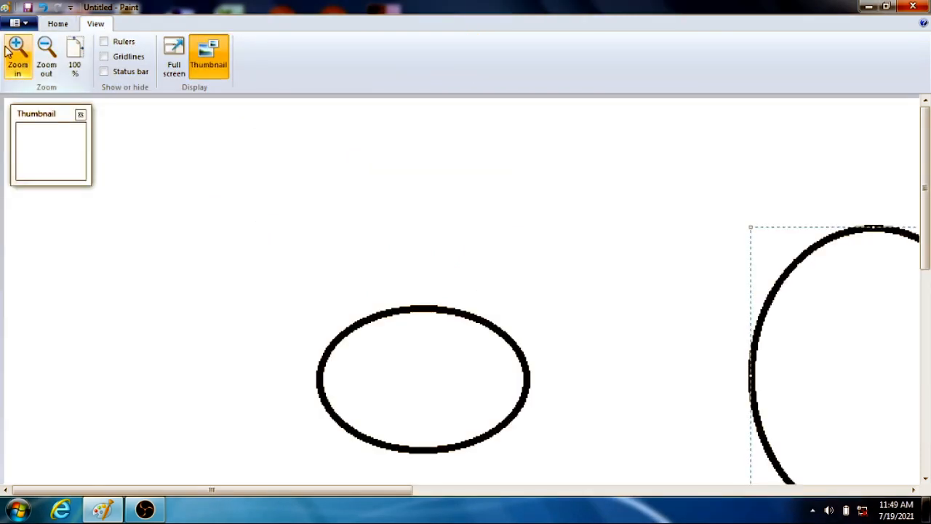
click(11, 47)
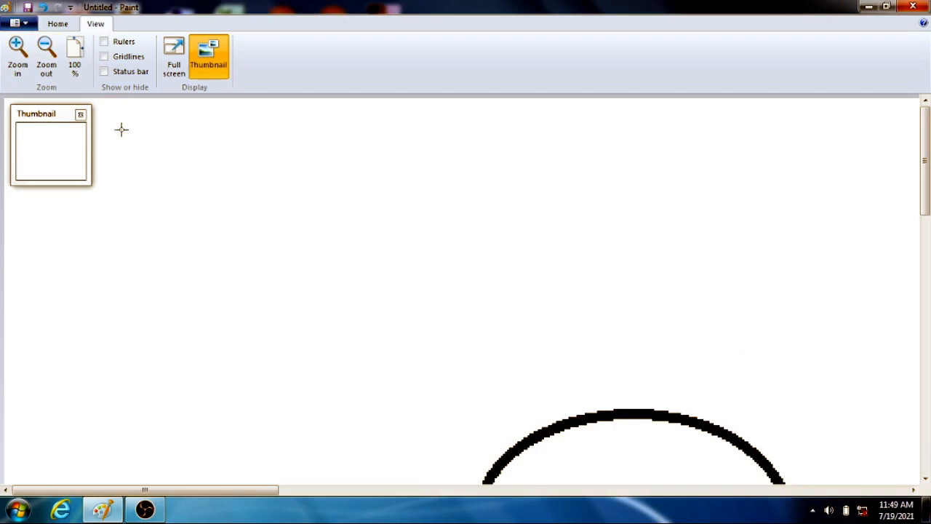
click(208, 58)
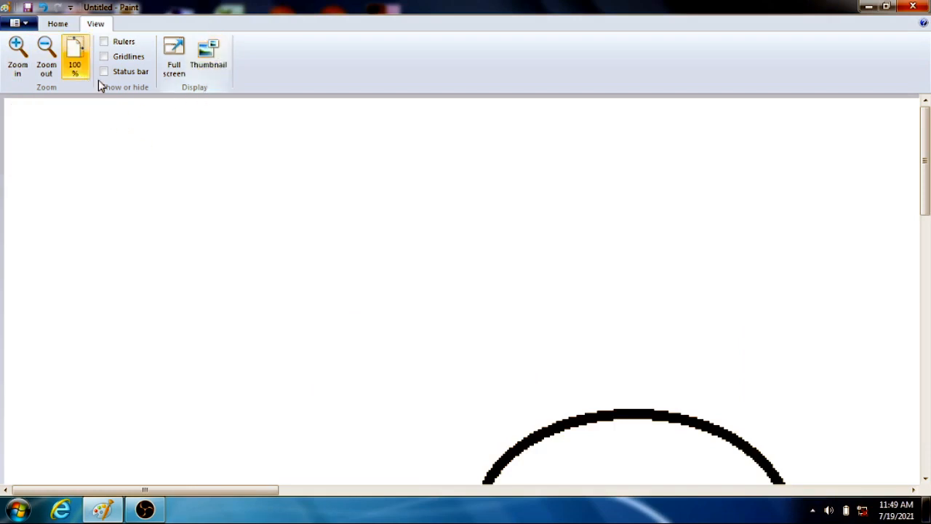
Zoom out until the canvas is much smaller than the window, and zoom back in to actual size.
click(47, 64)
click(47, 64)
click(47, 64)
click(47, 64)
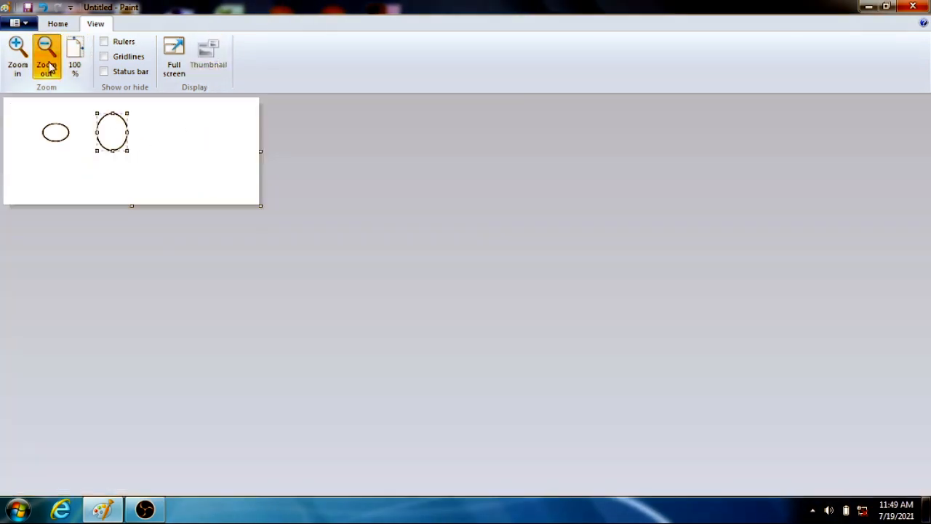
click(46, 64)
click(21, 64)
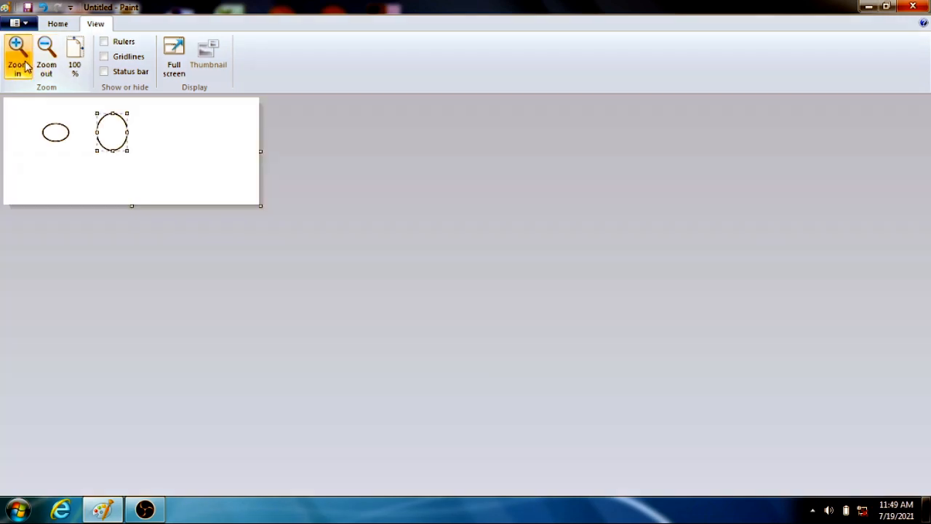
click(23, 65)
click(23, 66)
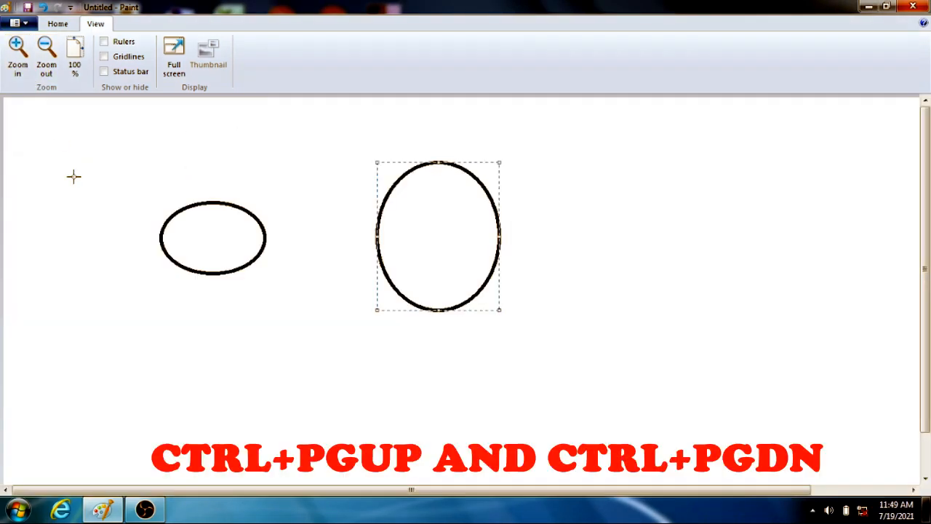
Zoom the drawing in and out through several levels, and restore the view to 100%.
key(ctrl+Page_Up)
key(ctrl+Page_Up)
key(ctrl+Page_Up)
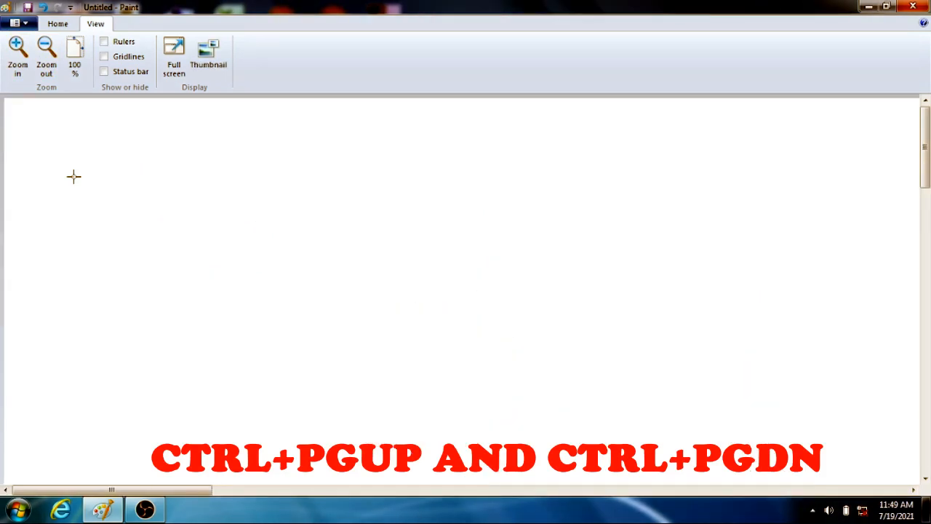
key(ctrl+Page_Down)
key(ctrl+Page_Down)
key(ctrl+Page_Down)
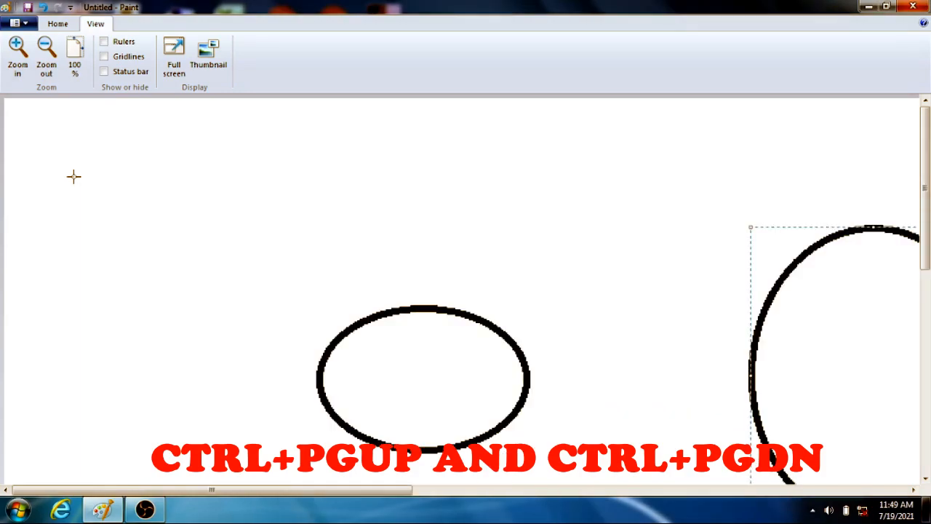
key(ctrl+Page_Down)
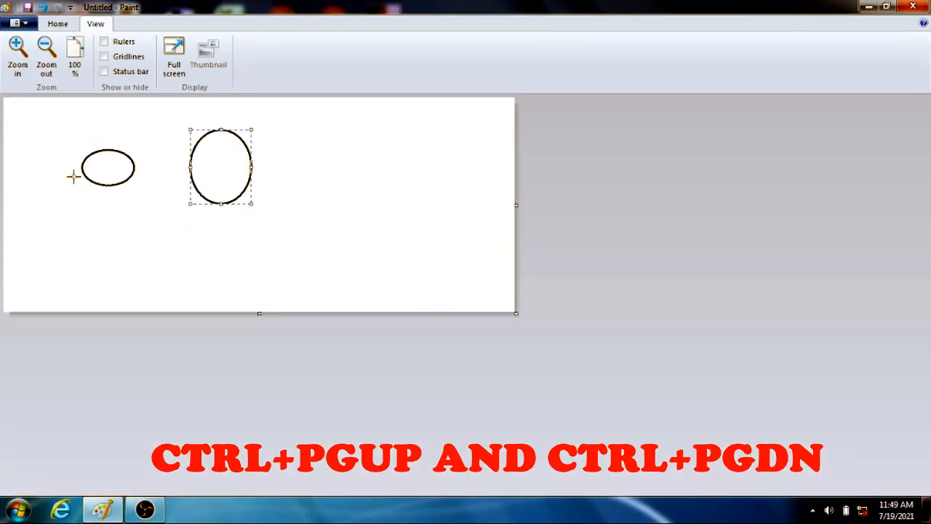
key(ctrl+Page_Up)
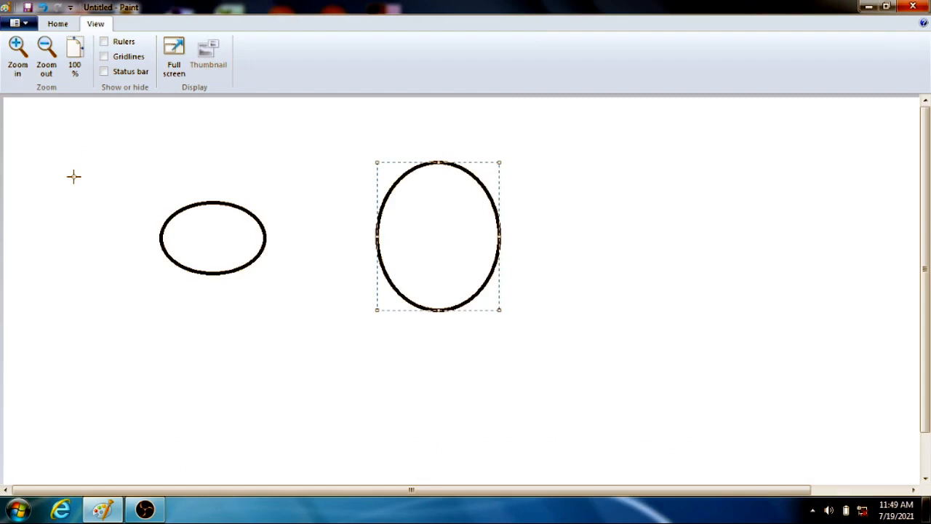
key(ctrl+Page_Up)
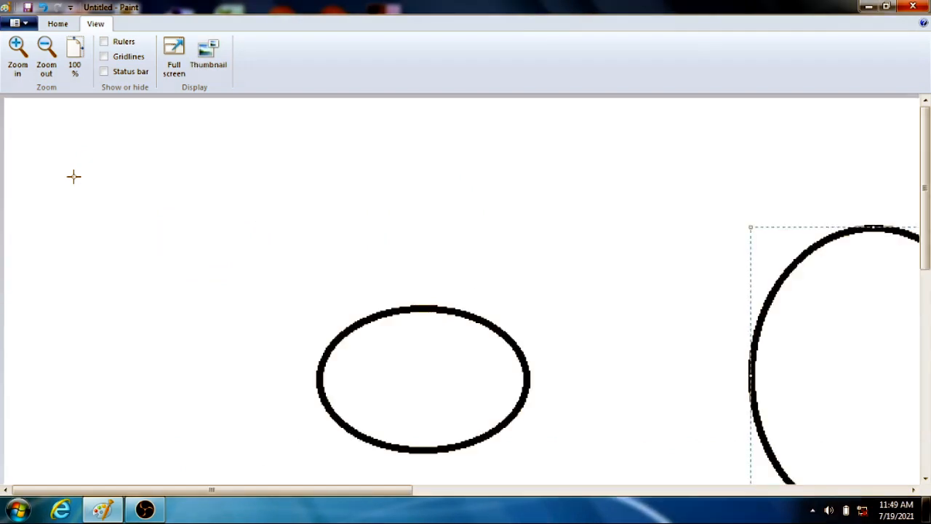
key(ctrl+Page_Up)
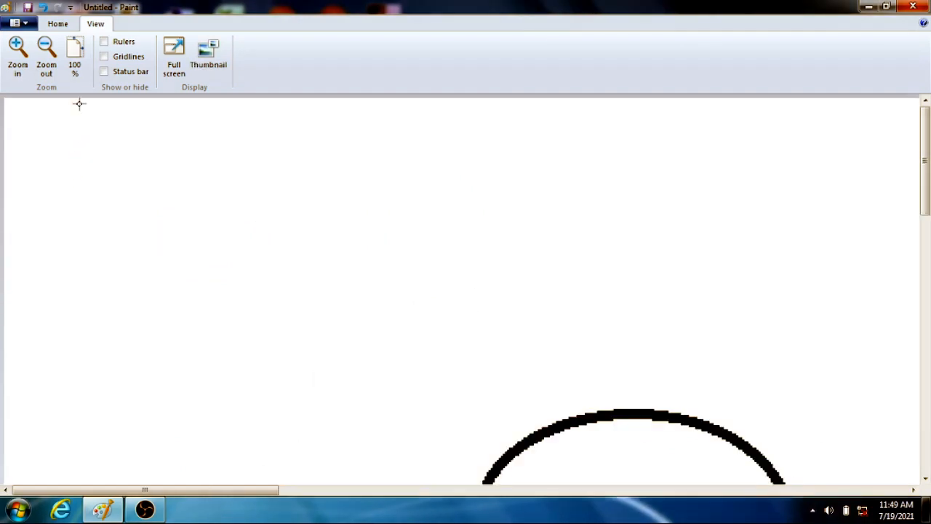
click(76, 65)
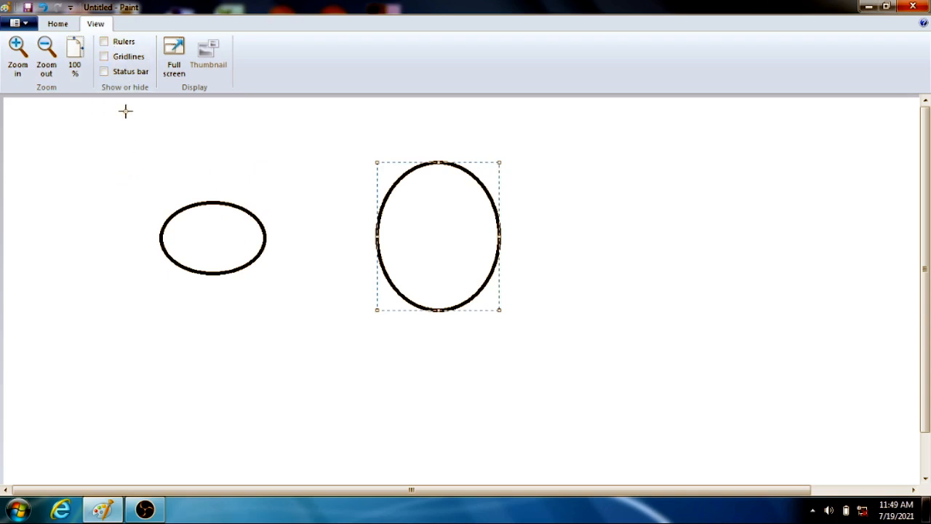
Show the rulers and set the image units to inches in the image properties.
key(ctrl+r)
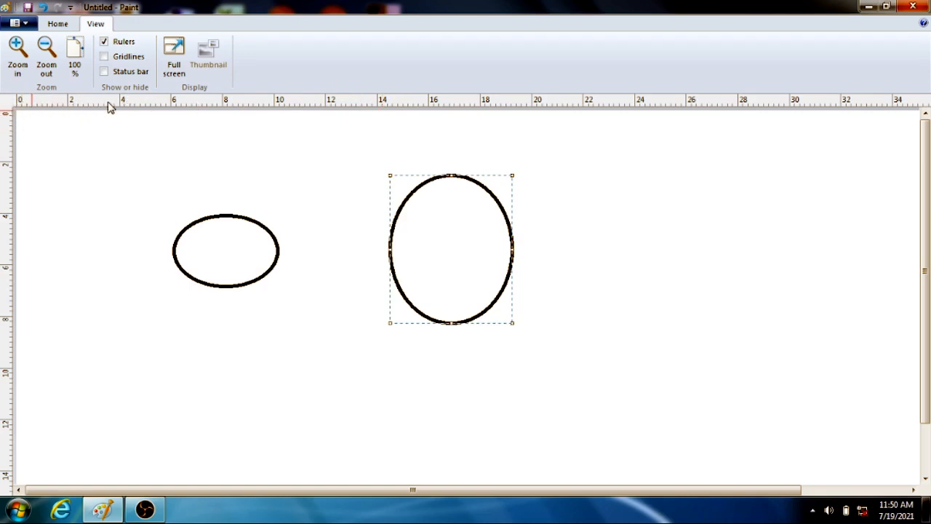
click(28, 28)
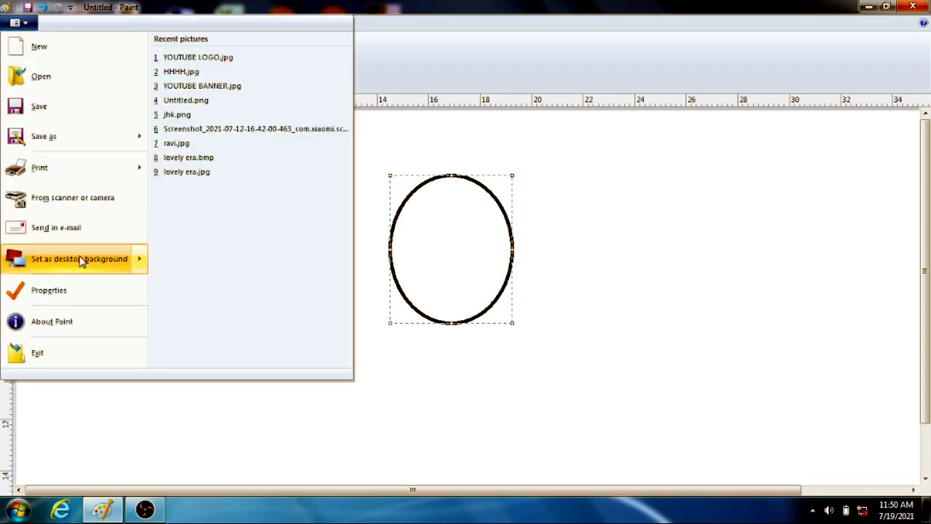
click(79, 286)
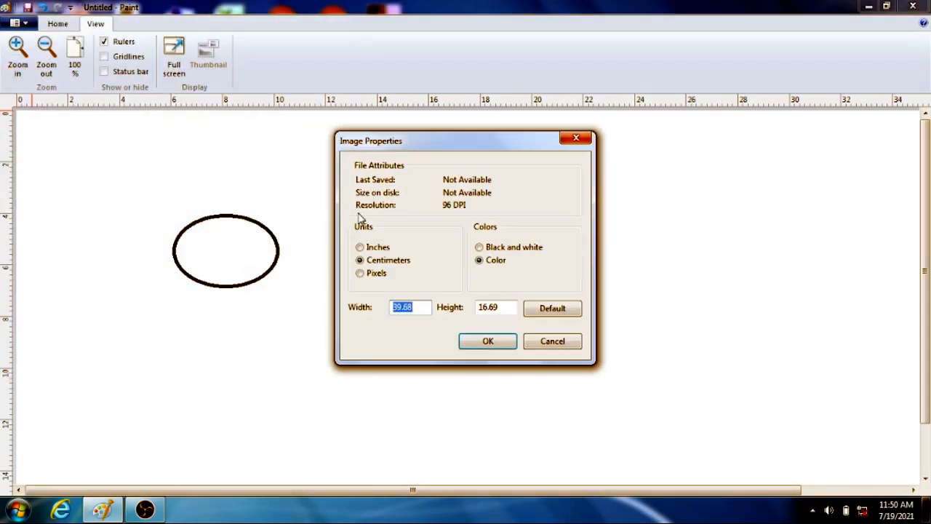
click(377, 247)
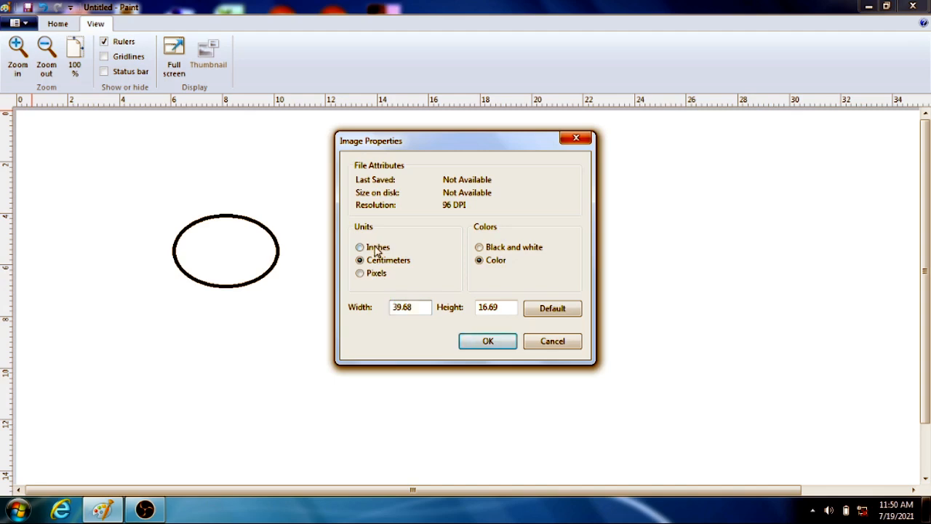
click(501, 342)
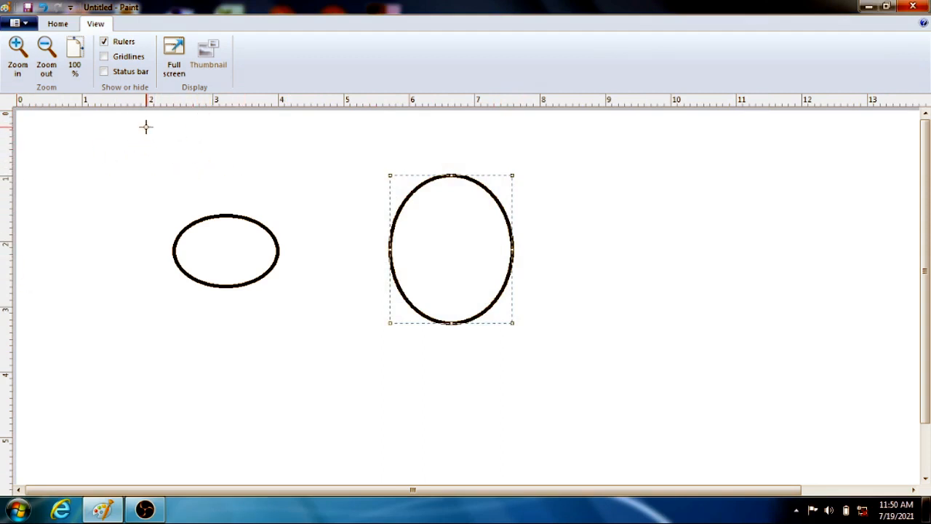
Draw a small ellipse about 1.04 by 0.77 in near the canvas top and move it just above the wide ellipse.
drag(146, 127, 214, 175)
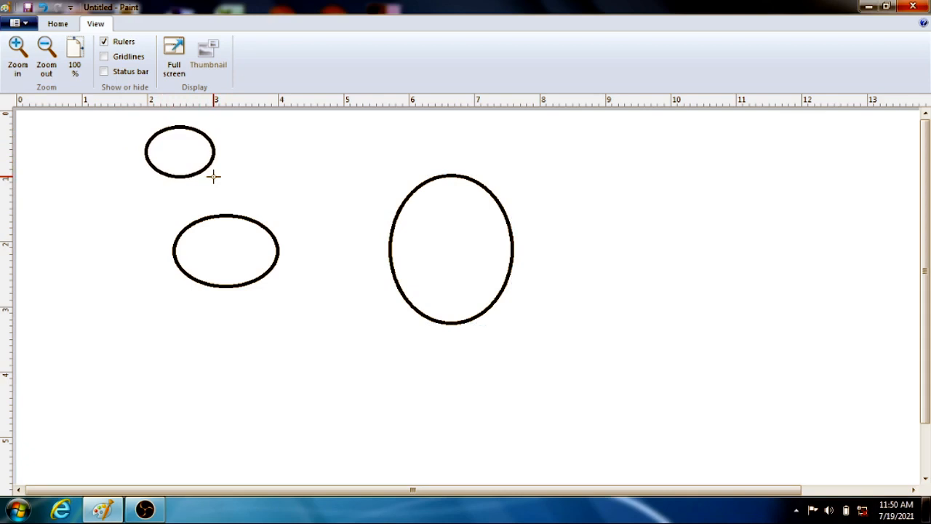
drag(214, 175, 214, 176)
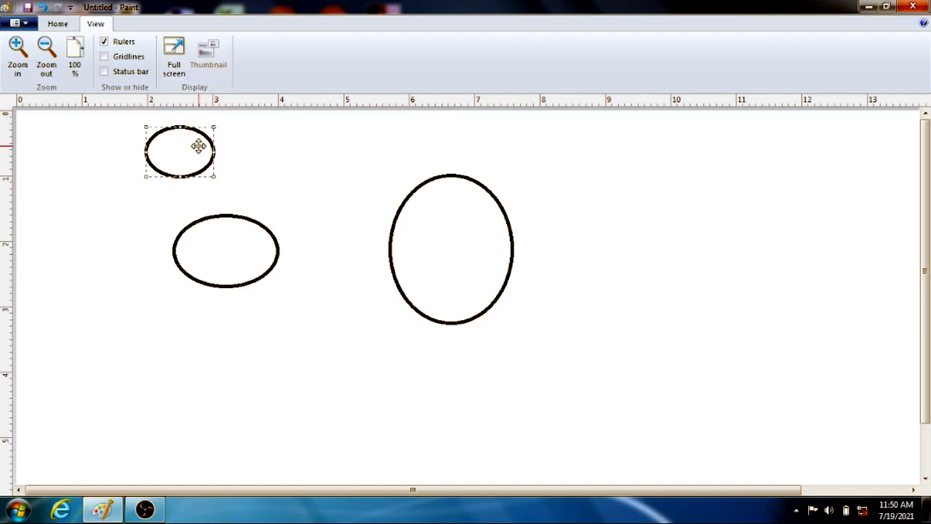
drag(199, 146, 251, 171)
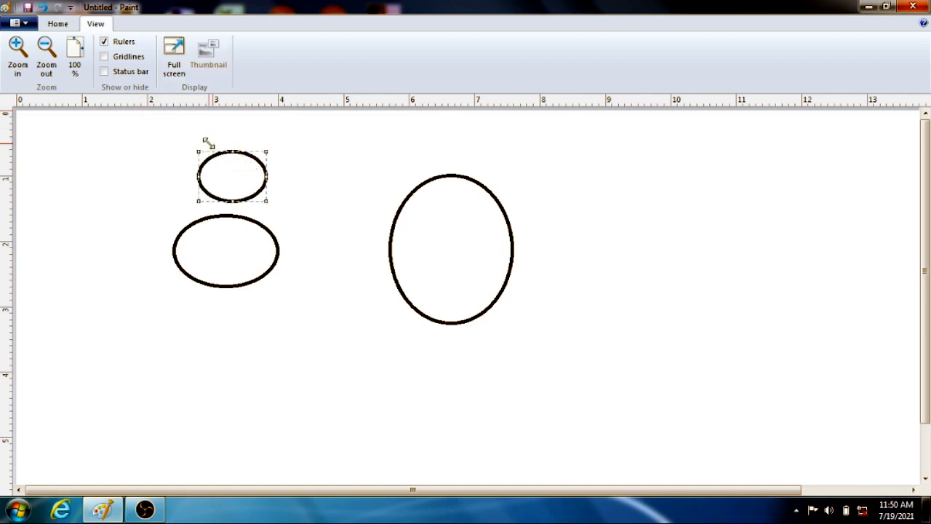
Show the gridlines over the drawing briefly, and hide both the gridlines and the rulers.
key(ctrl+g)
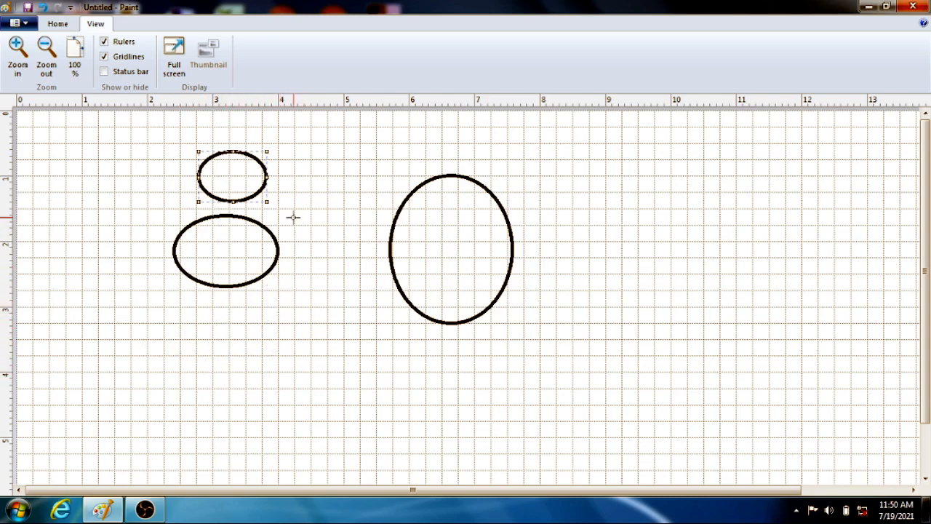
key(ctrl+g)
key(ctrl+r)
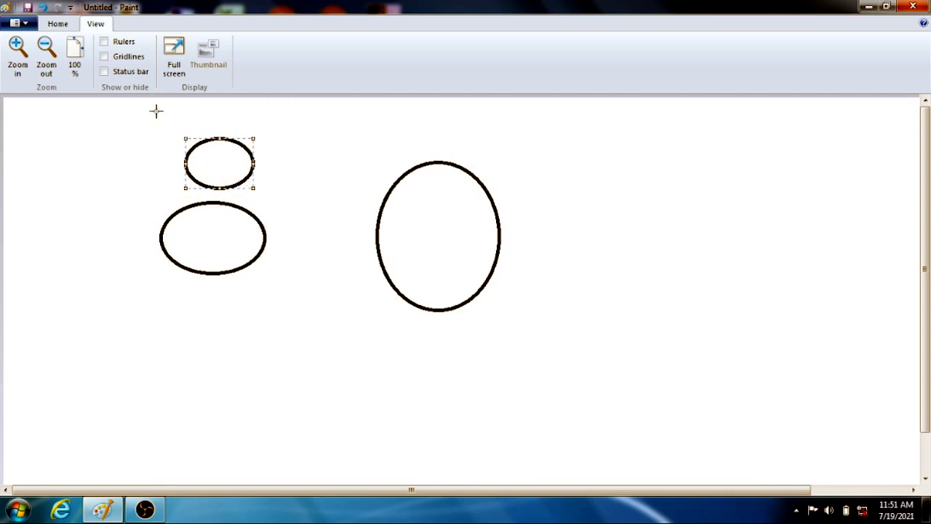
Show and hide the status bar, and preview the picture in full screen before returning to the editor.
click(104, 73)
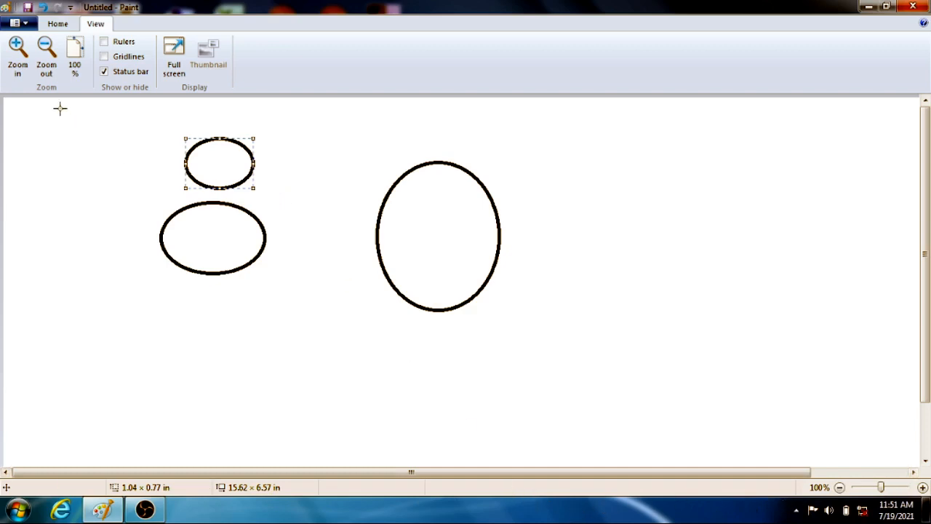
click(104, 72)
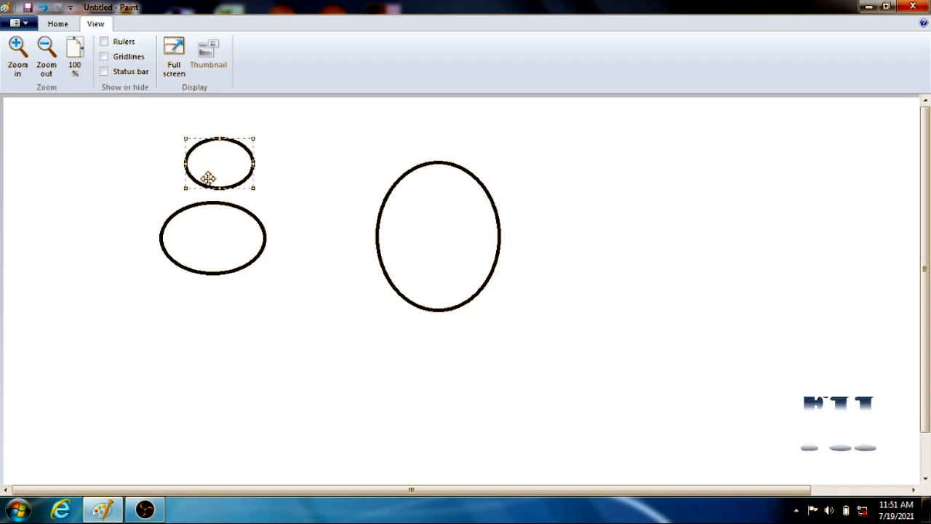
key(F11)
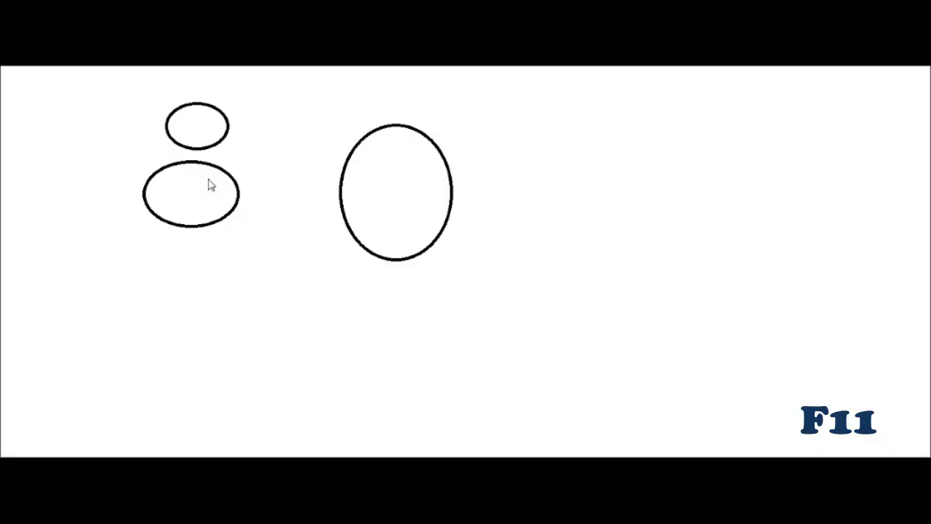
click(270, 156)
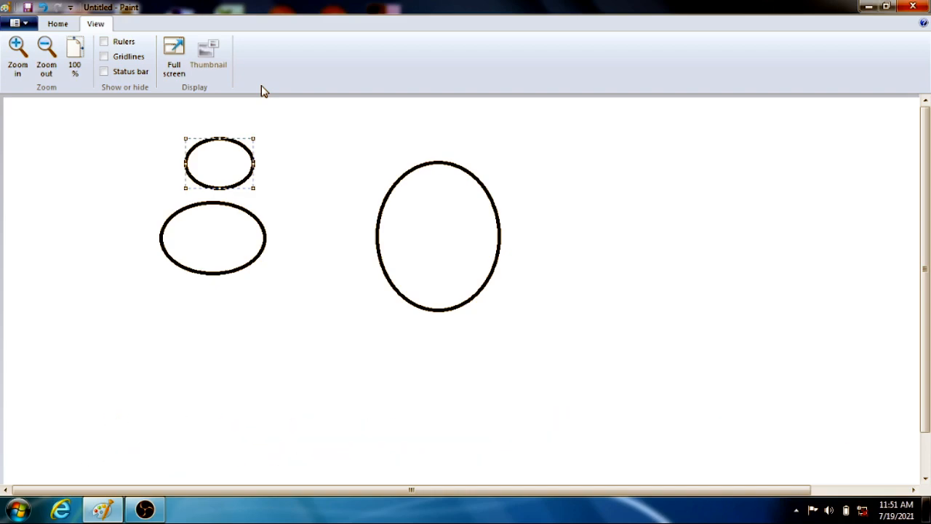
Zoom out by one level, reset the view to 100%, and magnify the drawing by one level.
click(48, 71)
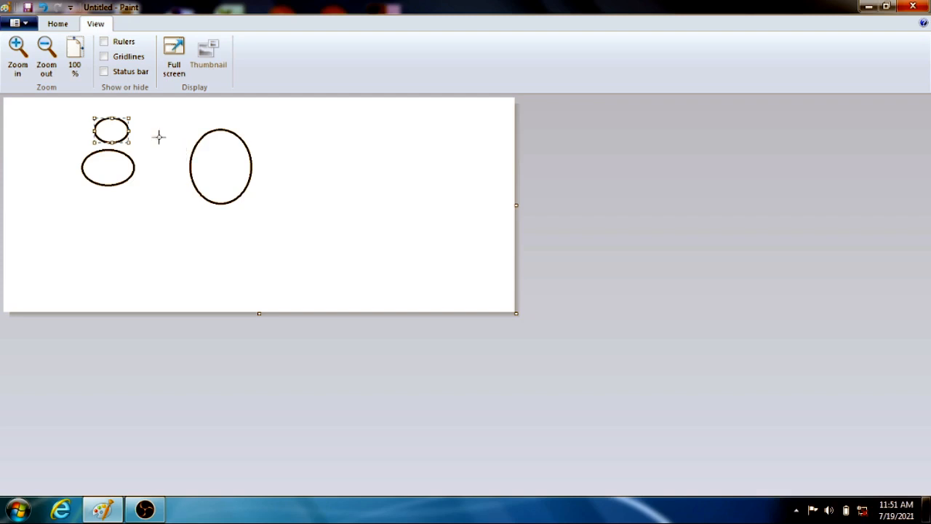
click(74, 63)
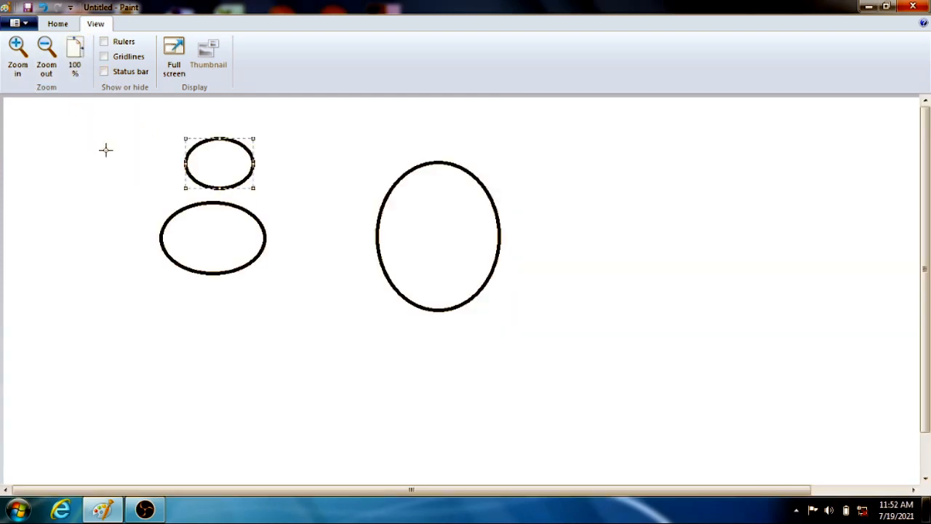
key(ctrl+Page_Up)
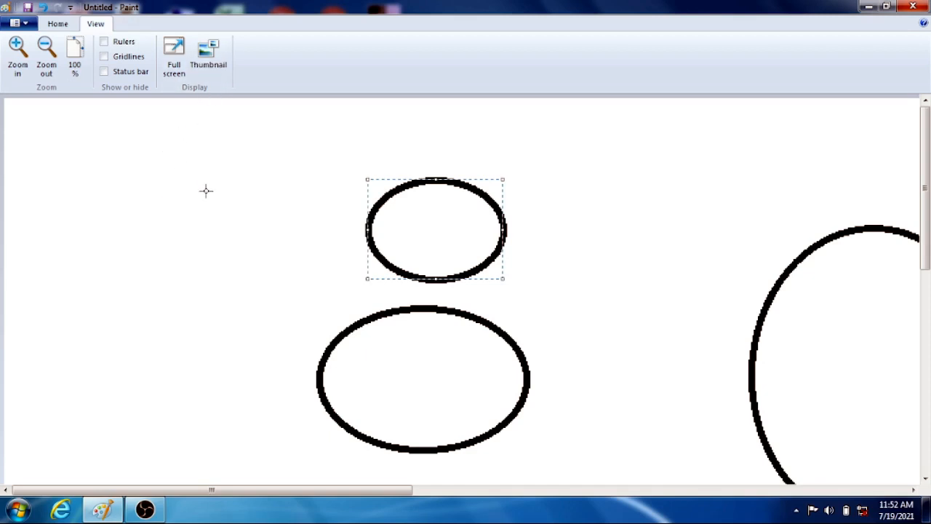
Show the thumbnail preview of the picture and enlarge its window until the two stacked ellipses are visible in it.
click(209, 70)
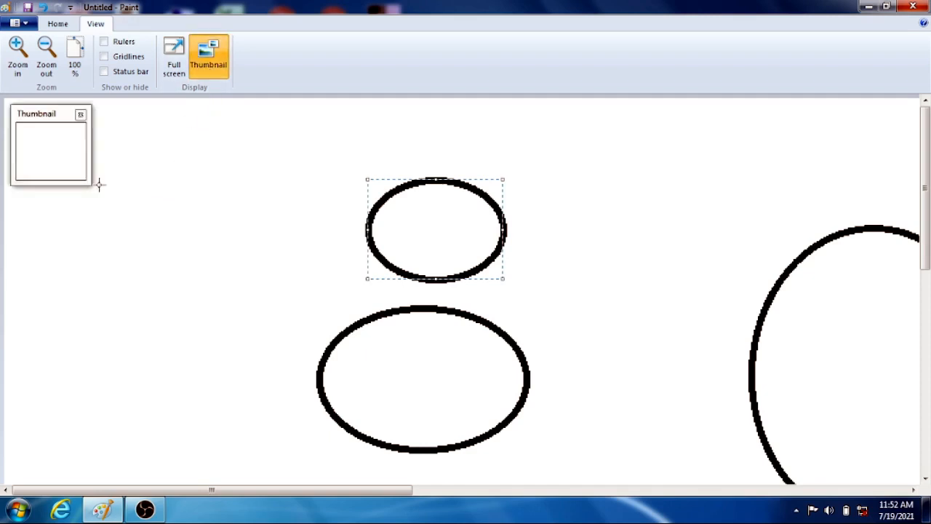
drag(89, 183, 285, 321)
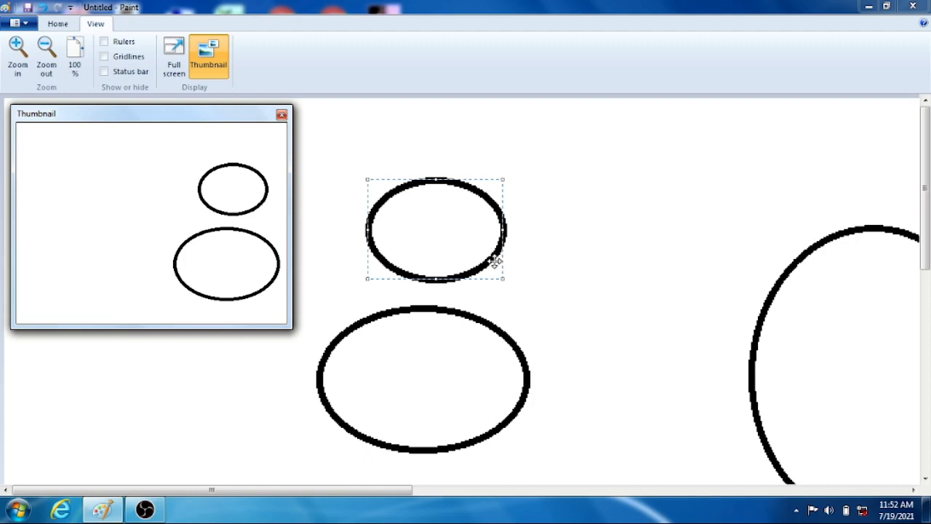
Draw a small circle about 0.35 in across between the two stacked ellipses, at their right side, and deselect it.
click(544, 270)
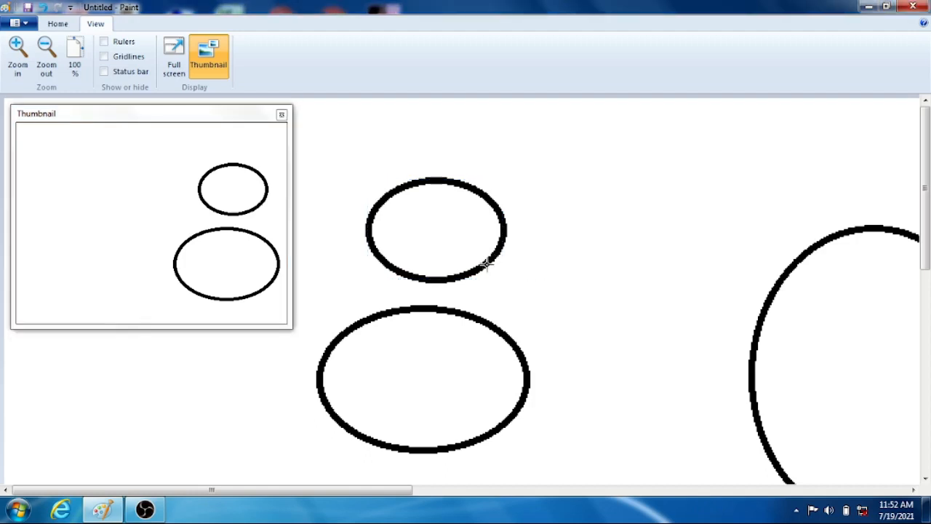
drag(486, 264, 532, 306)
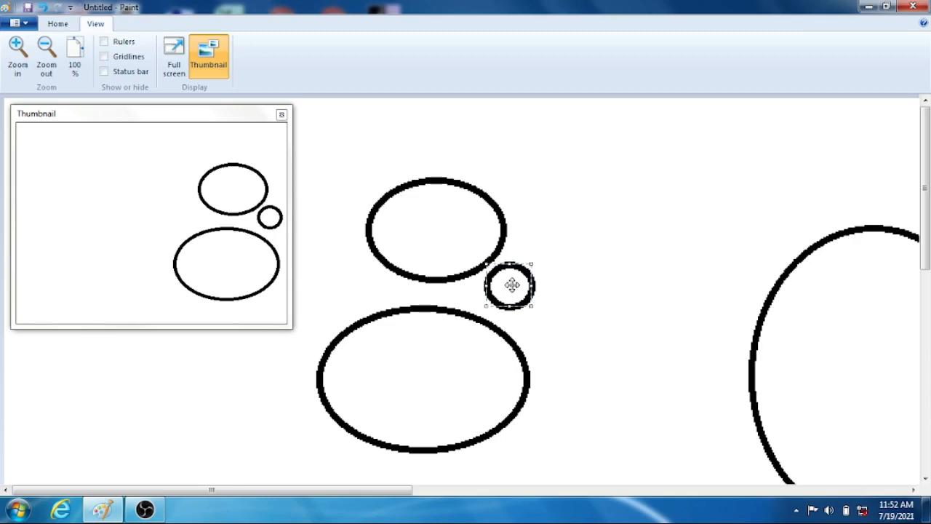
click(627, 255)
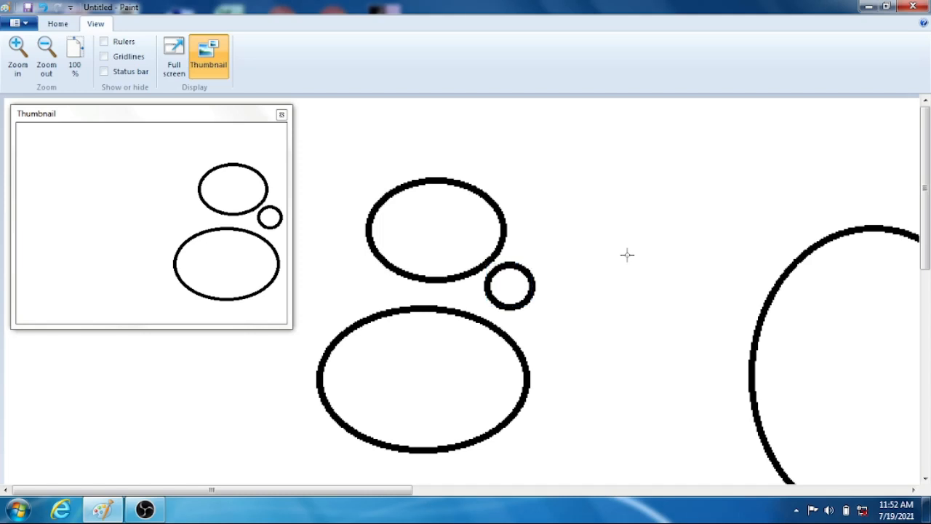
Reposition and widen the thumbnail window while magnified further, and reset the view to 100%.
scroll(627, 255, up, 2)
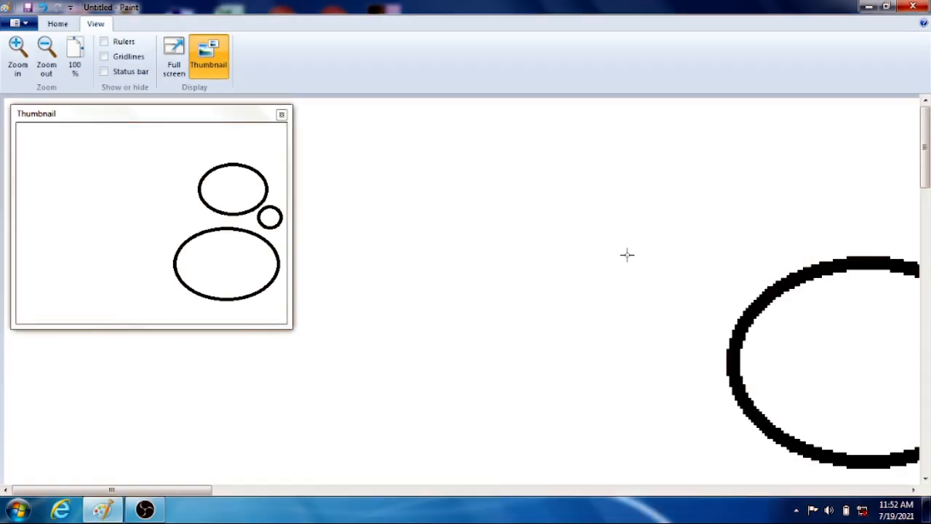
drag(188, 122, 312, 147)
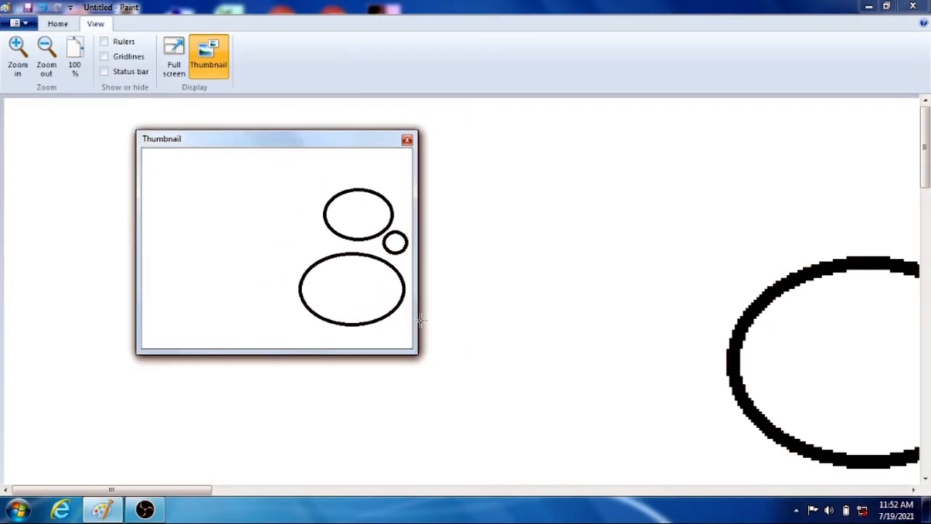
drag(419, 321, 492, 326)
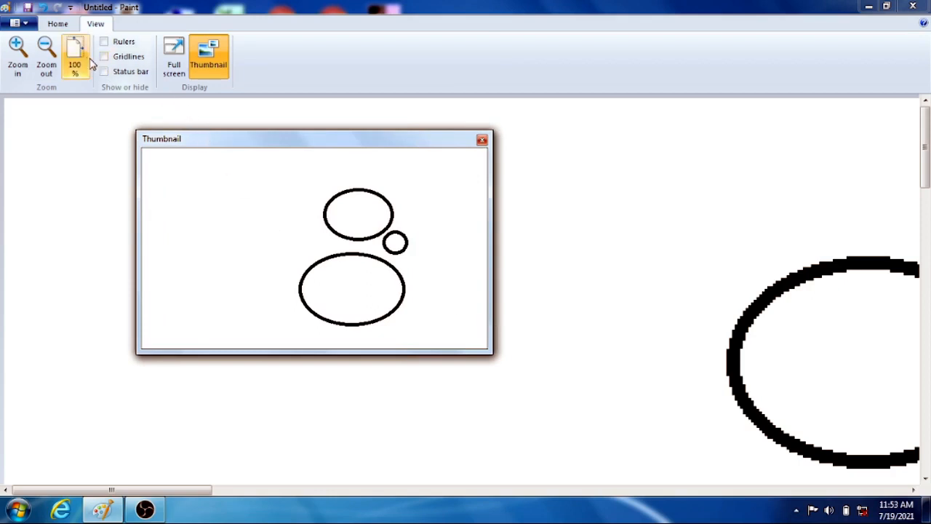
click(82, 62)
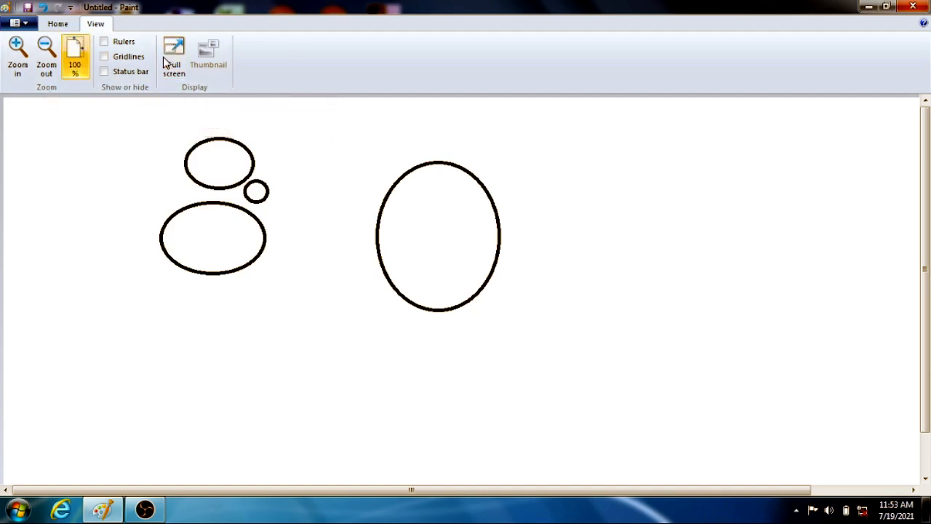
Show the rulers and hide them again using the ribbon's key tips.
click(60, 26)
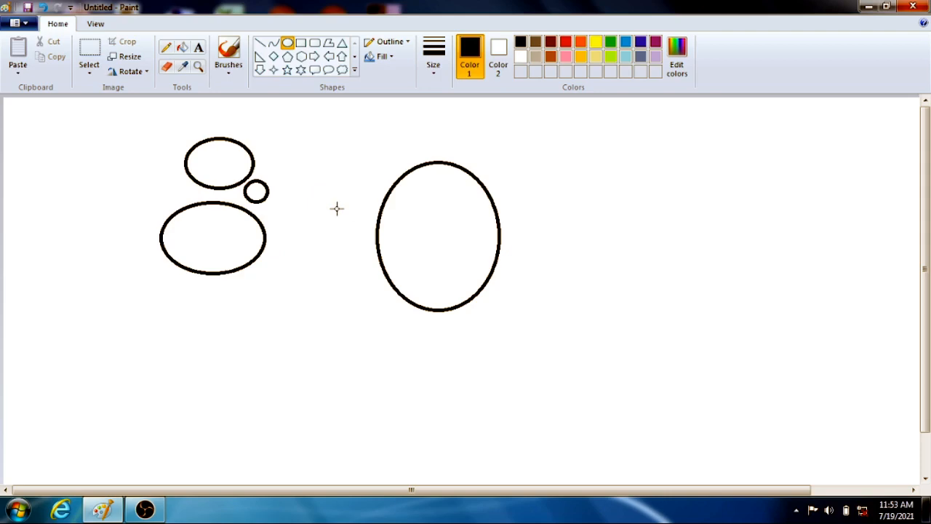
key(alt)
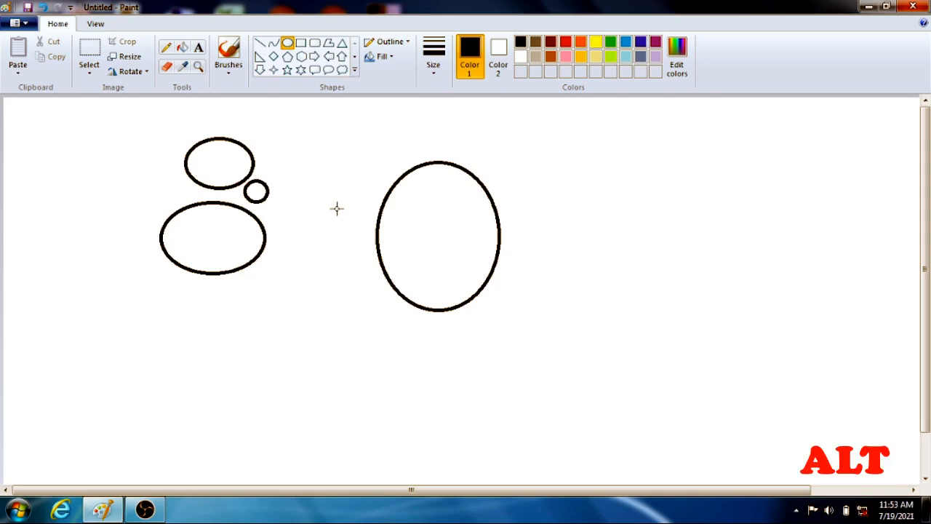
key(alt)
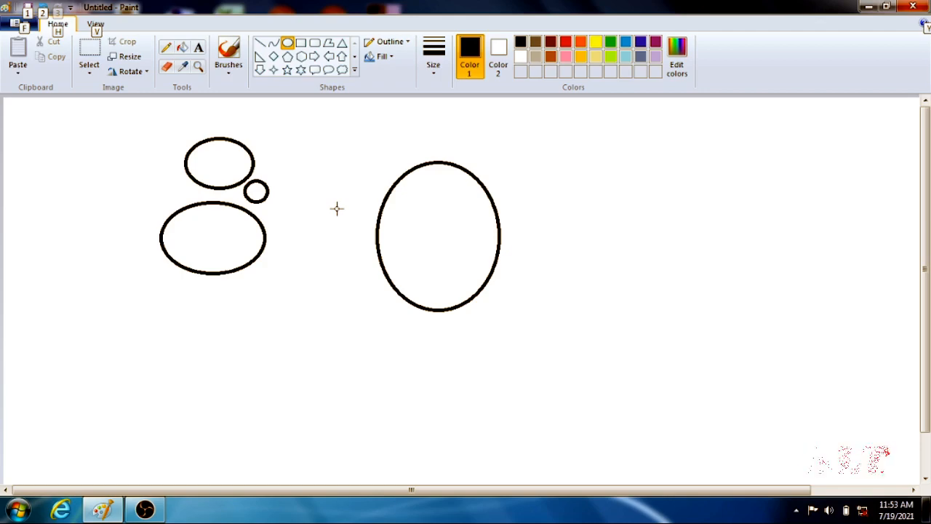
key(v)
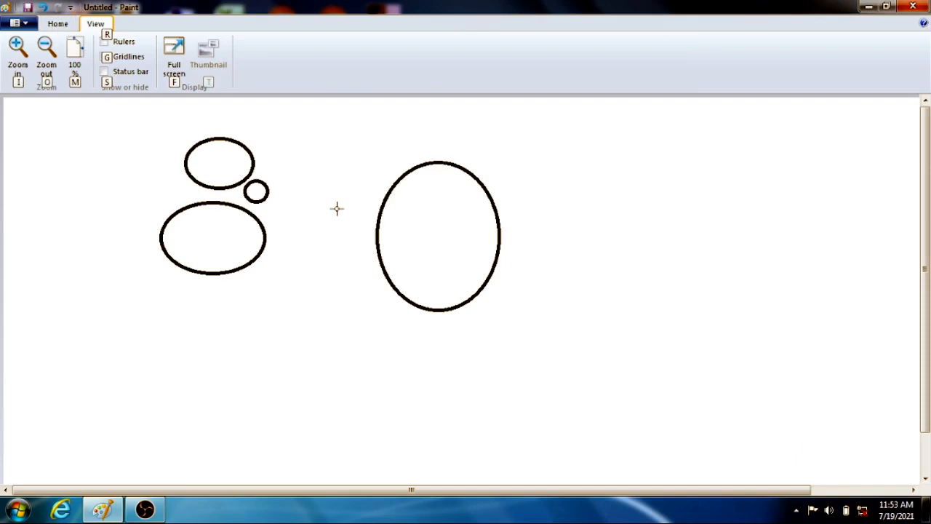
key(r)
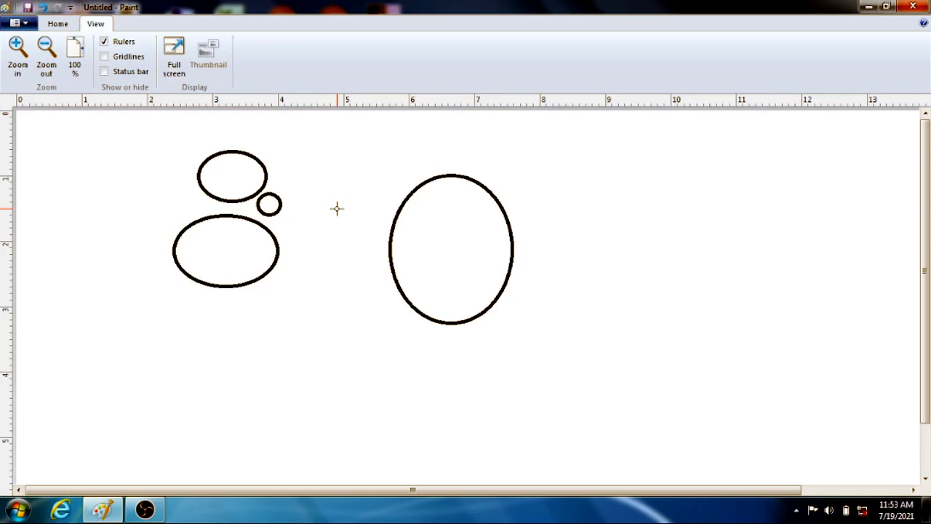
key(alt+v)
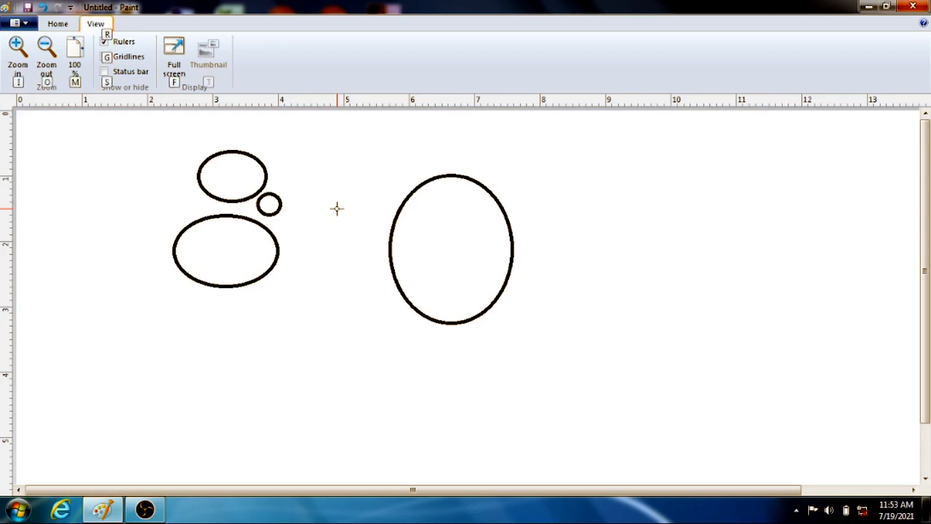
key(r)
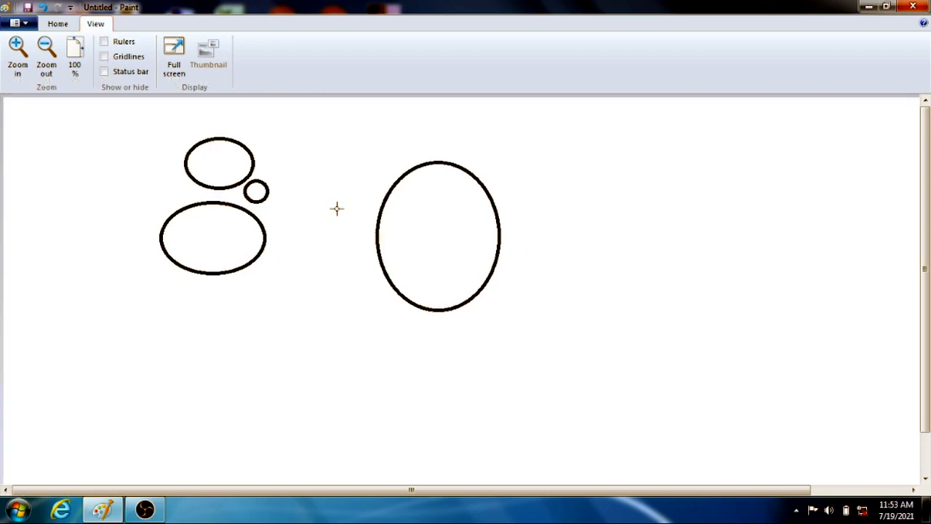
Choose the Pencil through the key tips and scribble a looping freehand line beside and between the stacked ellipses.
click(67, 27)
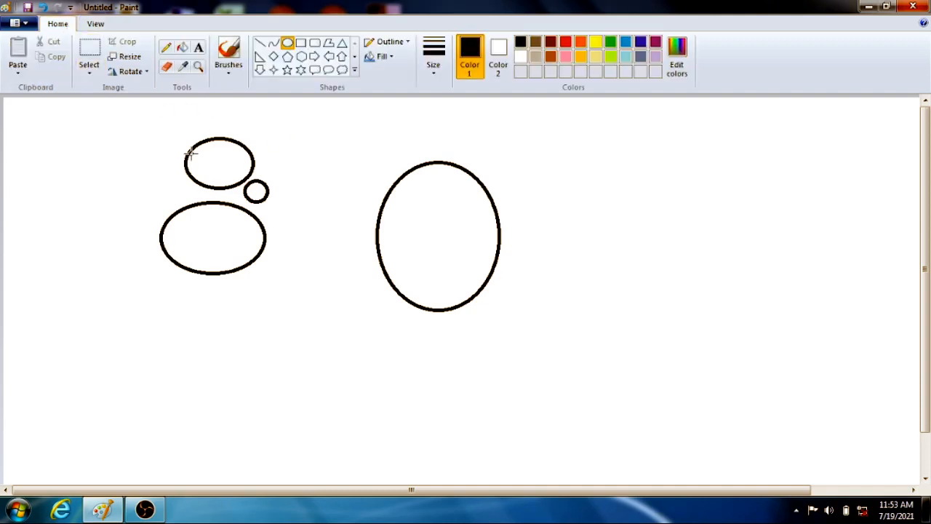
key(alt)
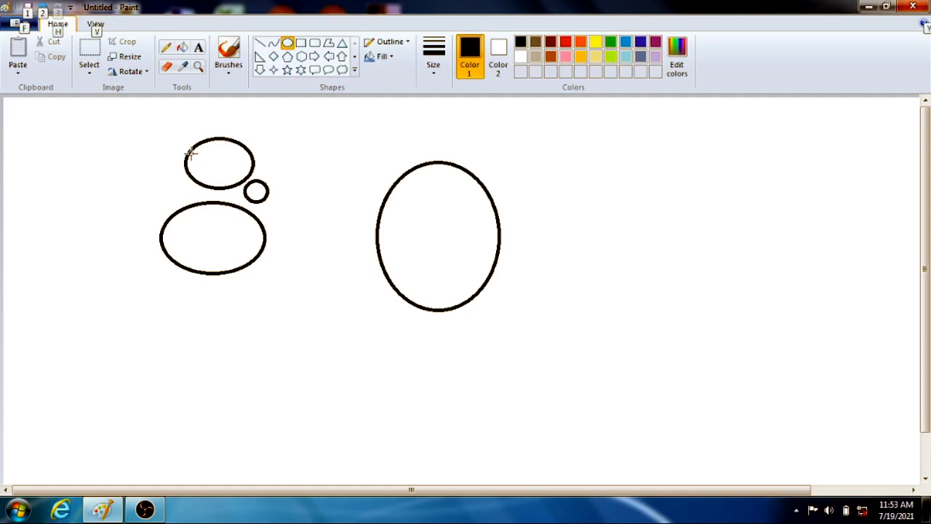
key(h)
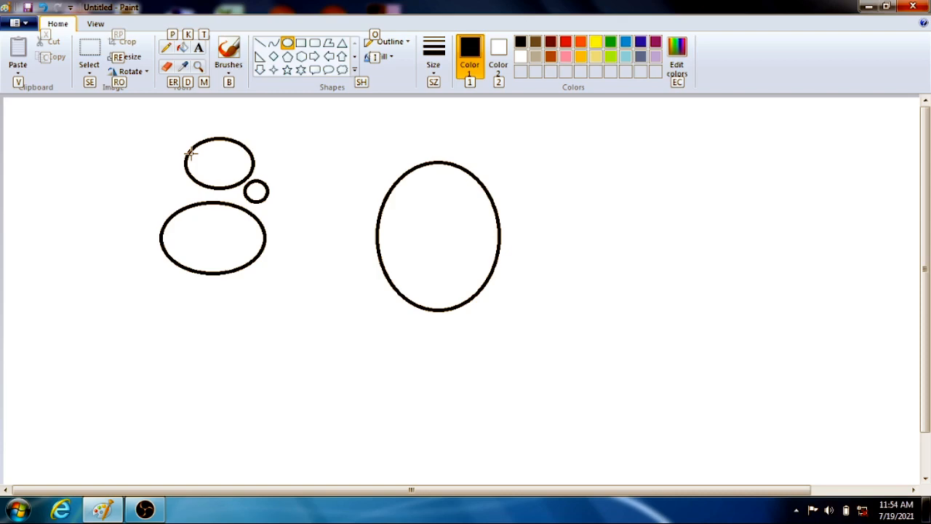
key(p)
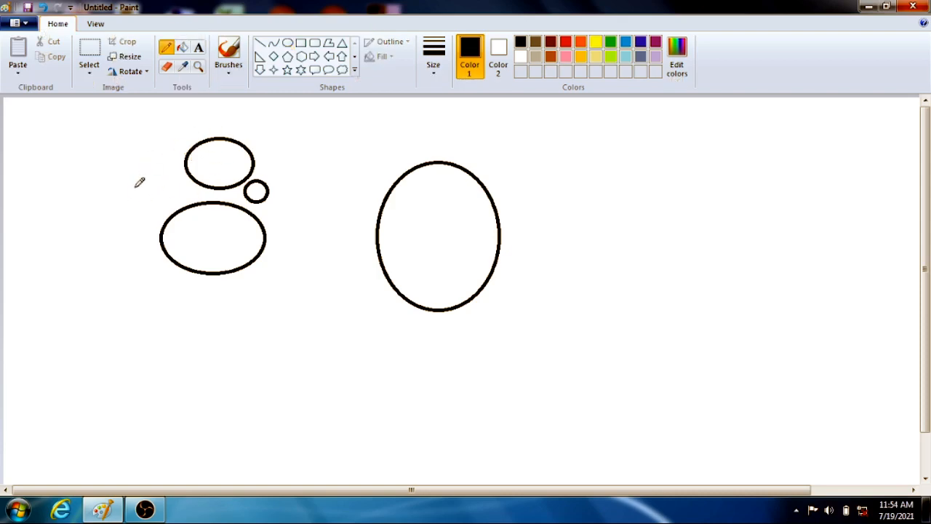
mouse_move(138, 184)
mouse_down()
mouse_move(153, 213)
mouse_move(130, 175)
mouse_move(109, 211)
mouse_move(307, 174)
mouse_up()
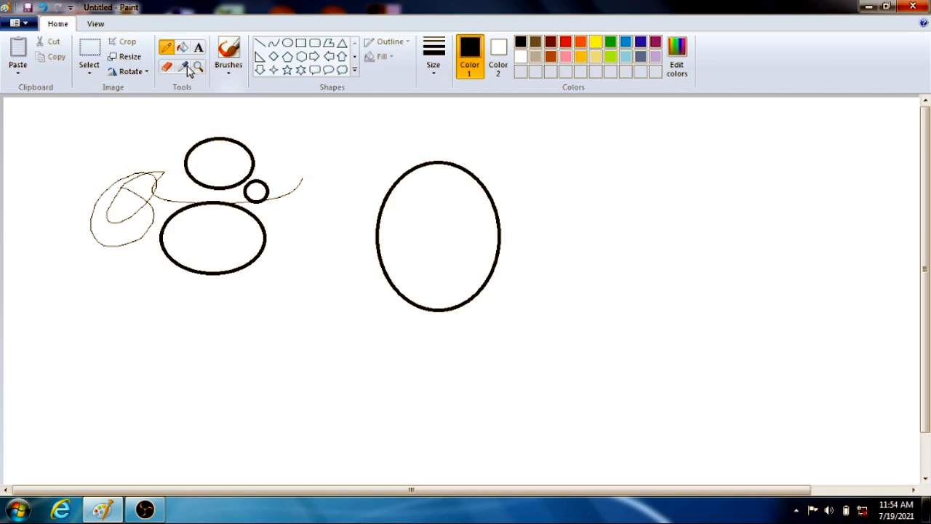
Review the Quick Access Toolbar's customization options, and add the Pencil to that toolbar before removing it again.
click(70, 7)
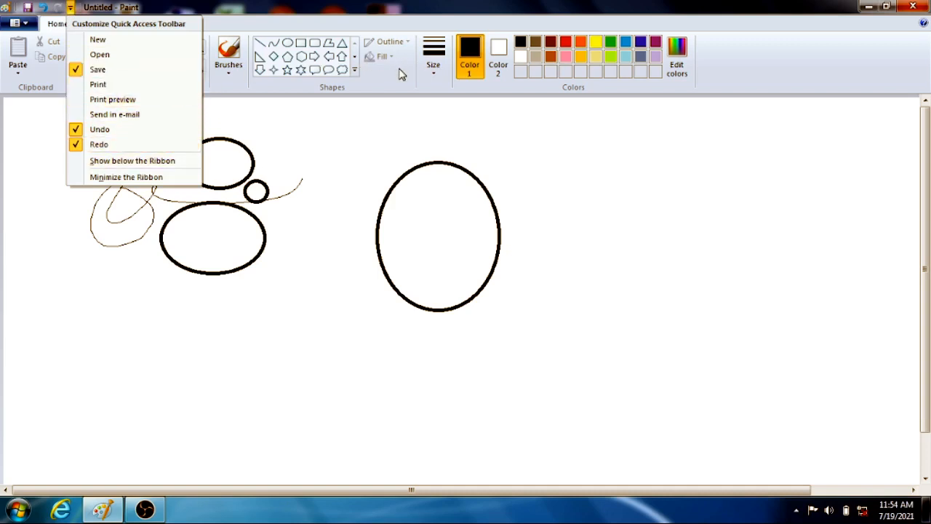
click(308, 115)
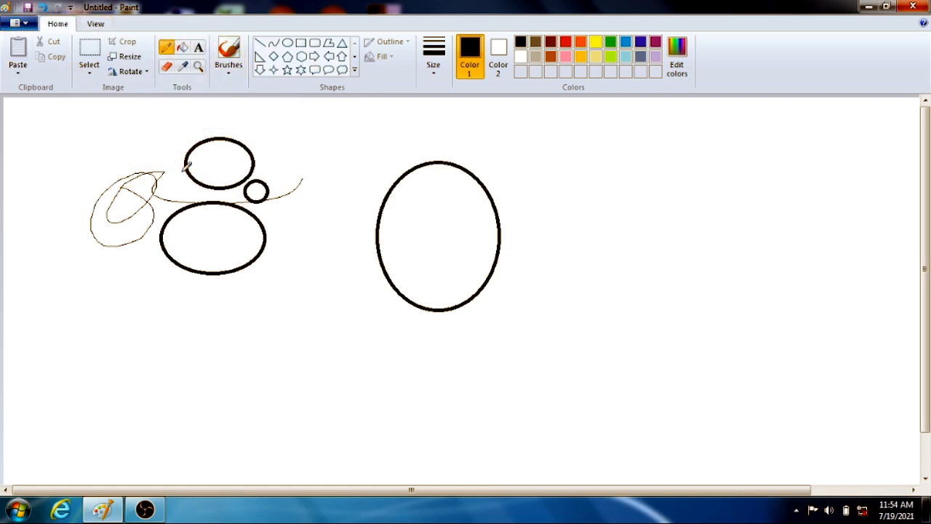
right_click(172, 47)
click(184, 56)
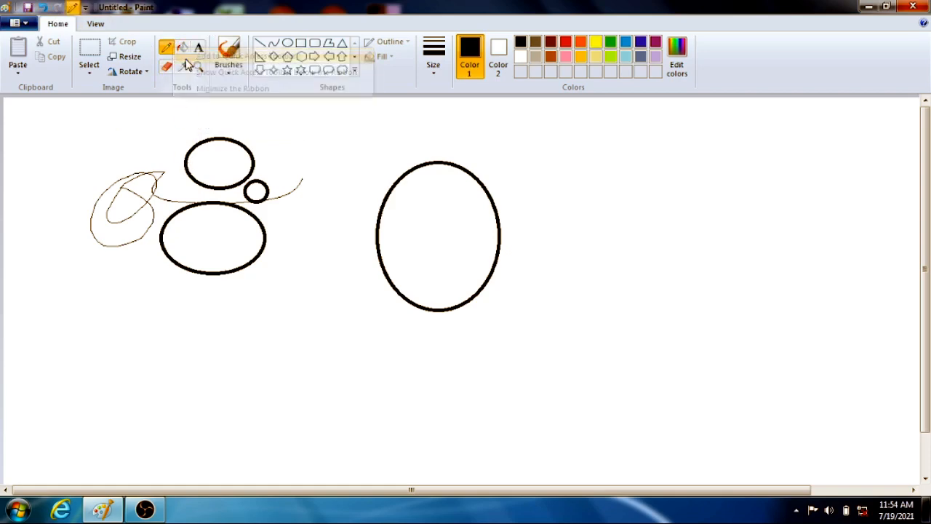
right_click(73, 7)
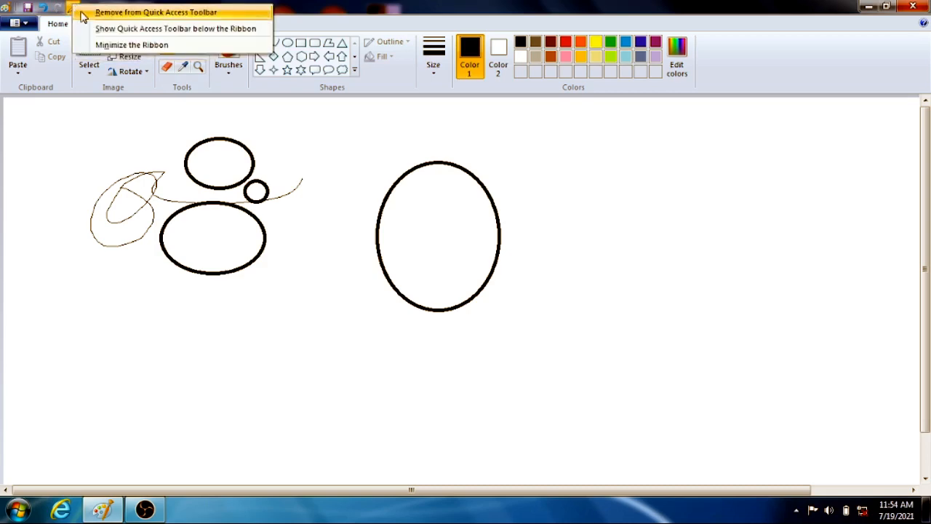
click(84, 11)
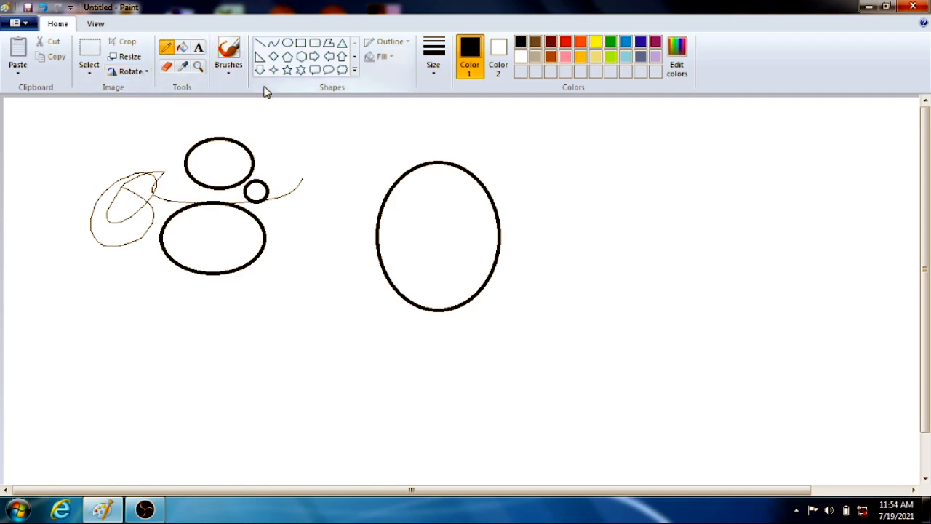
Add the whole Tools group to the Quick Access Toolbar, check its contents there, and remove it again.
right_click(185, 94)
click(202, 99)
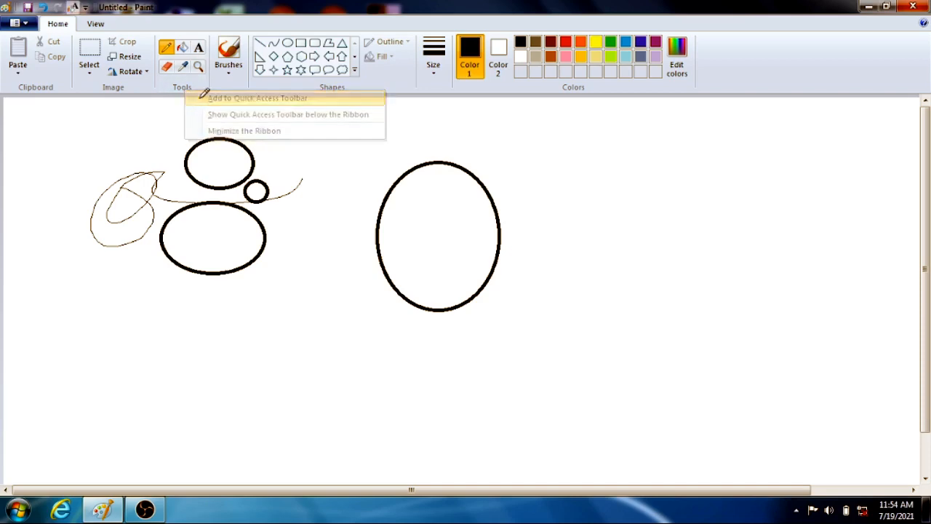
click(73, 7)
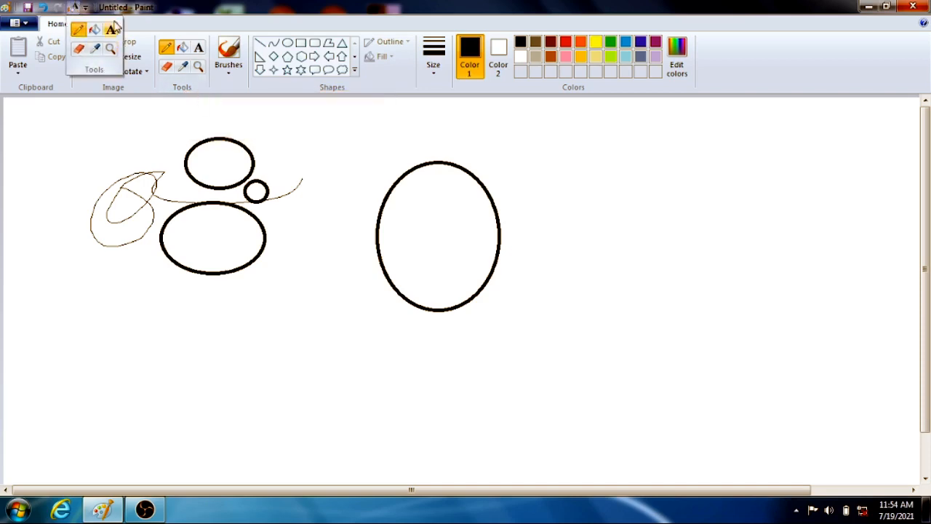
right_click(74, 6)
click(93, 15)
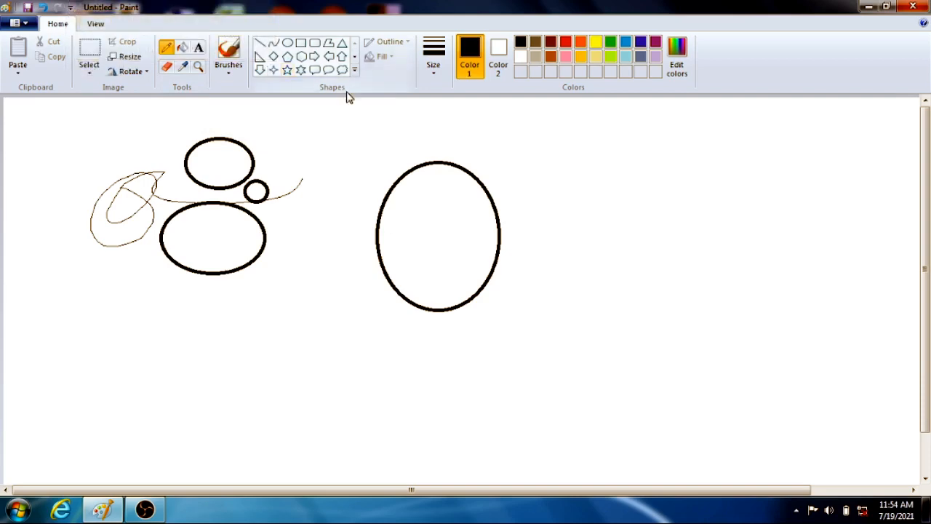
With the Eraser active, use the Color picker to set Color 2 to black from the upper ellipse's outline.
click(100, 26)
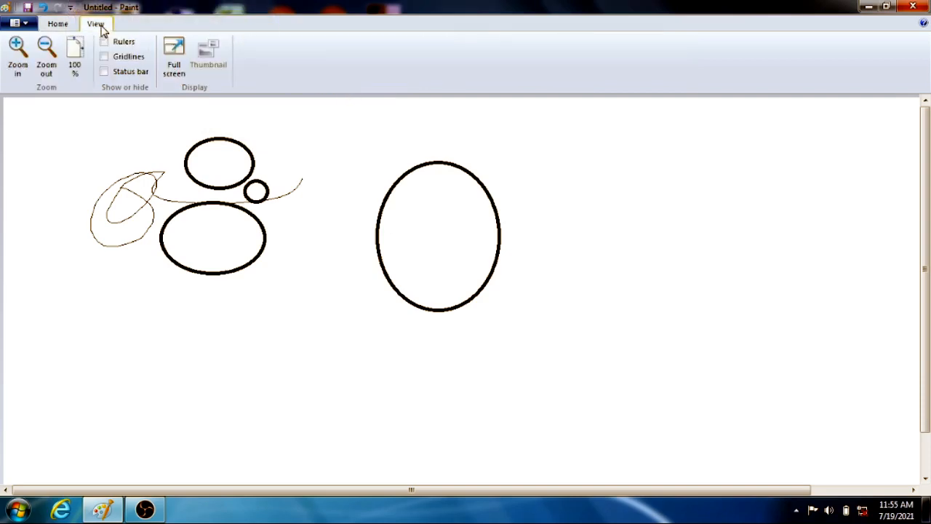
click(70, 26)
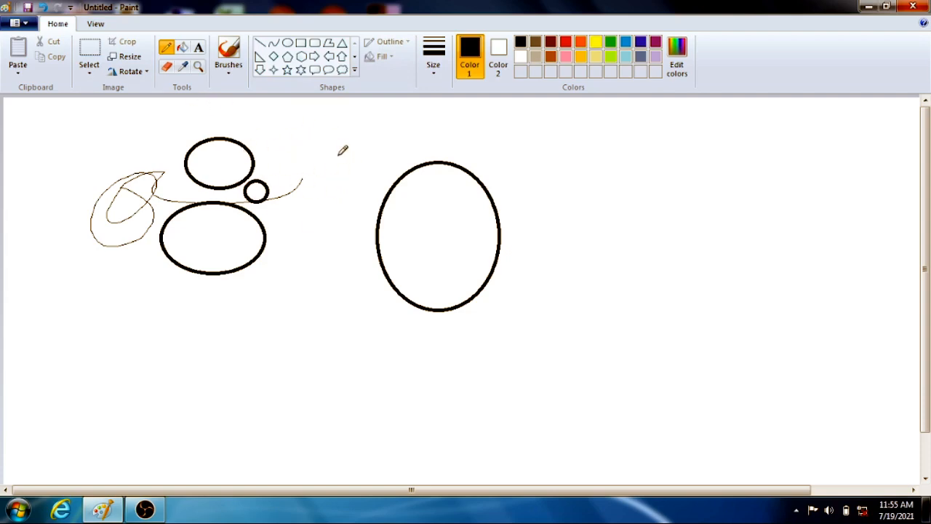
click(166, 72)
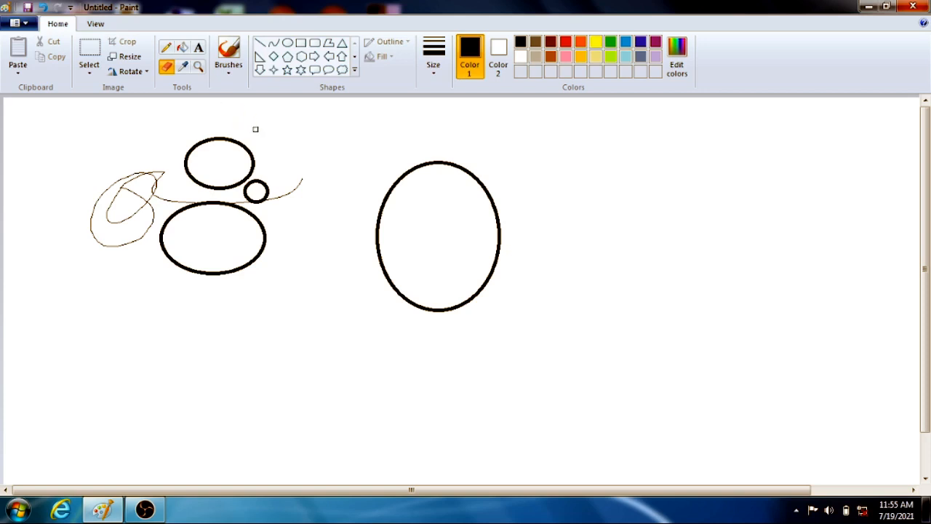
click(183, 67)
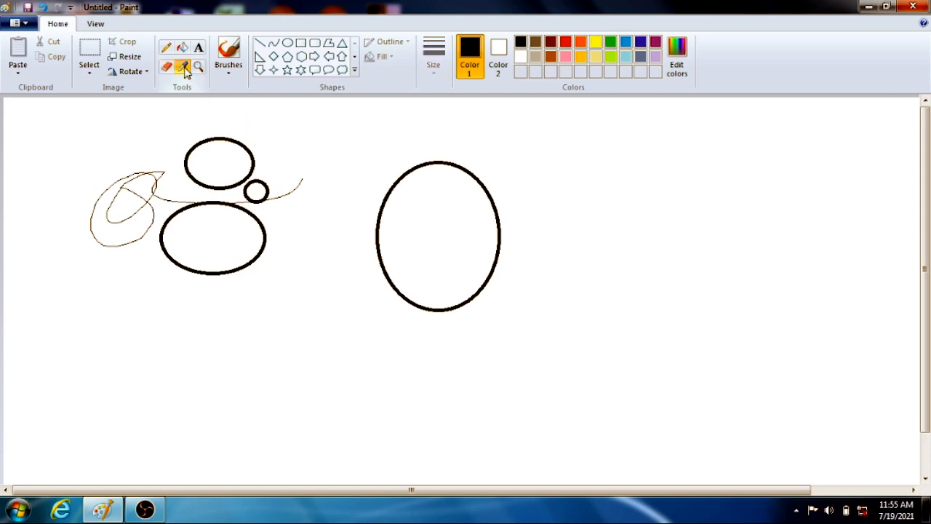
right_click(224, 137)
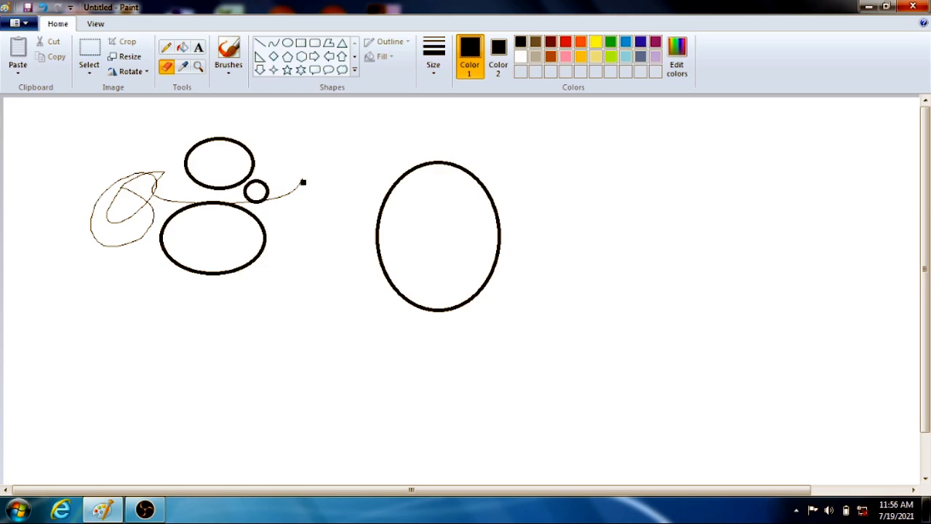
Switch to the Pencil and set Color 2 to white with the Color picker, sampling the blank canvas.
click(167, 48)
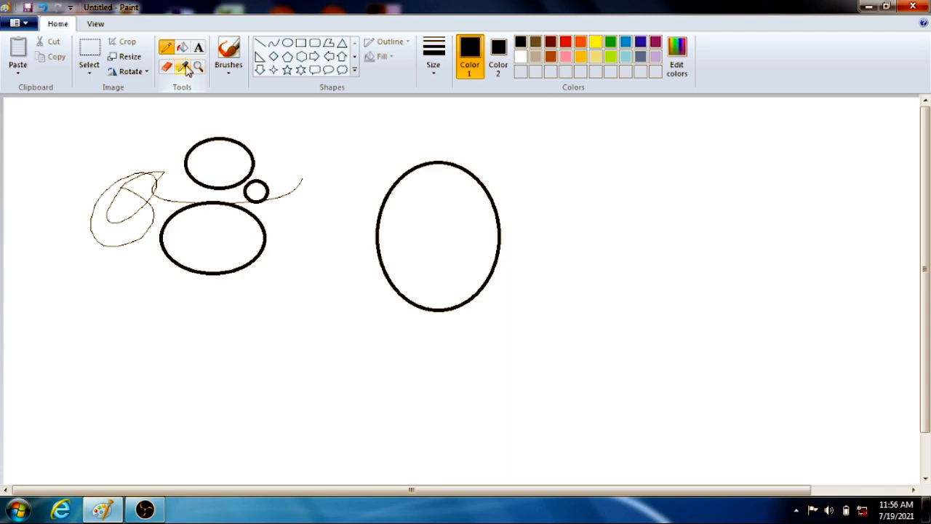
click(183, 66)
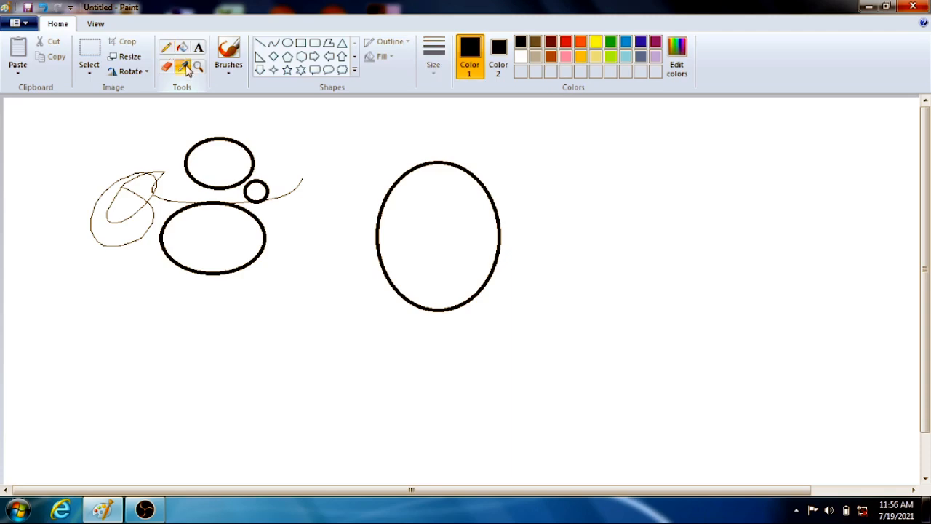
right_click(299, 163)
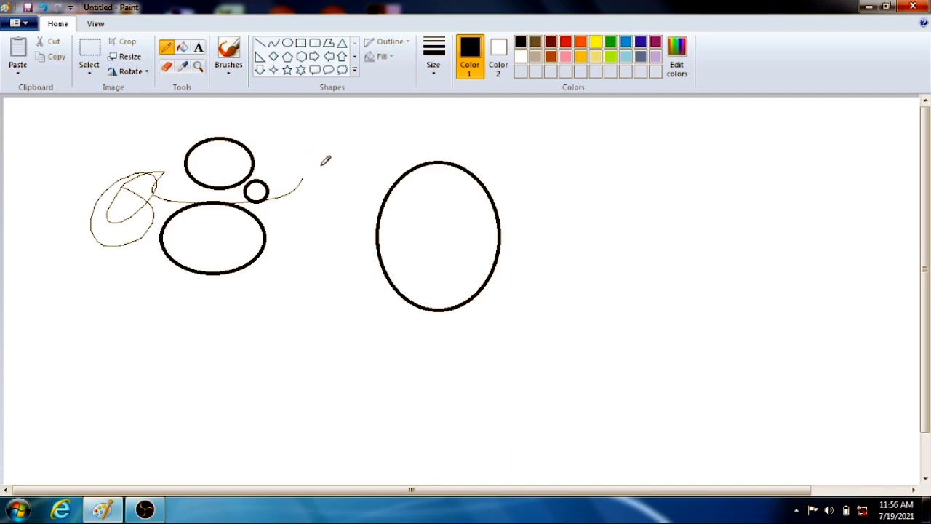